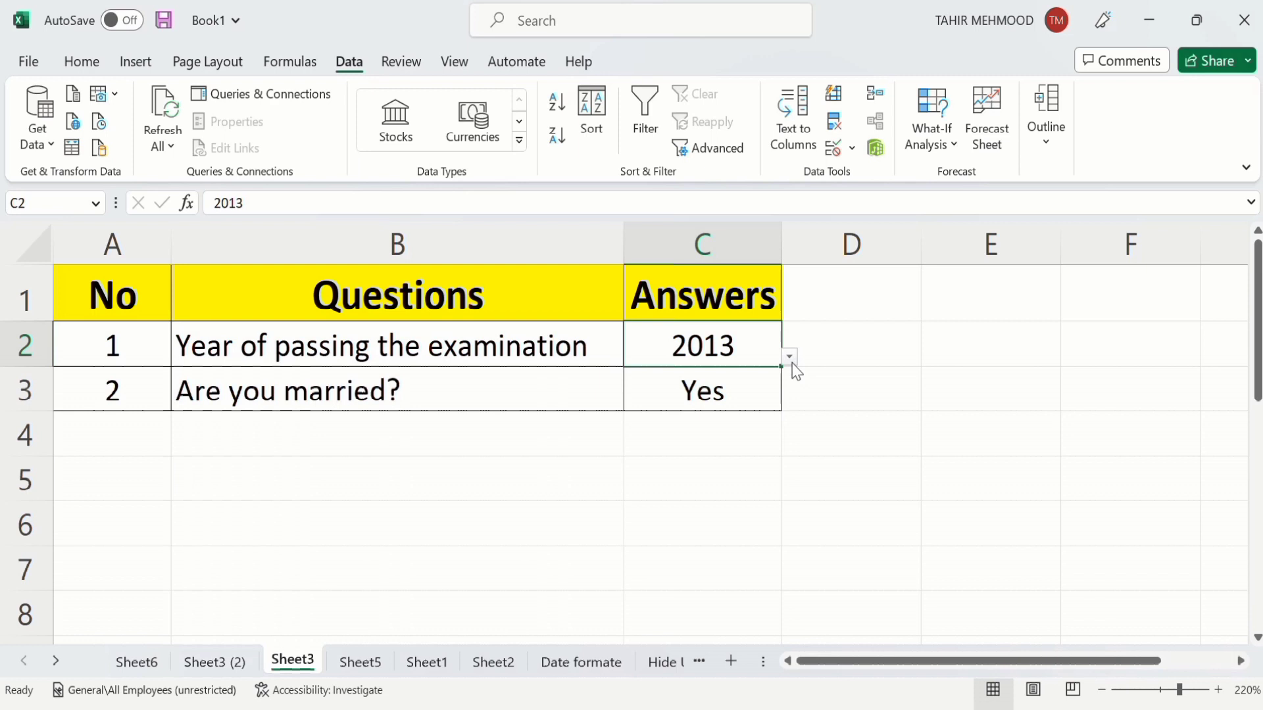
- Choose 2015 and then 2017 from the dropdown list of the examination year answer in C2
{"action": "left_click", "coordinate": [790, 358]}
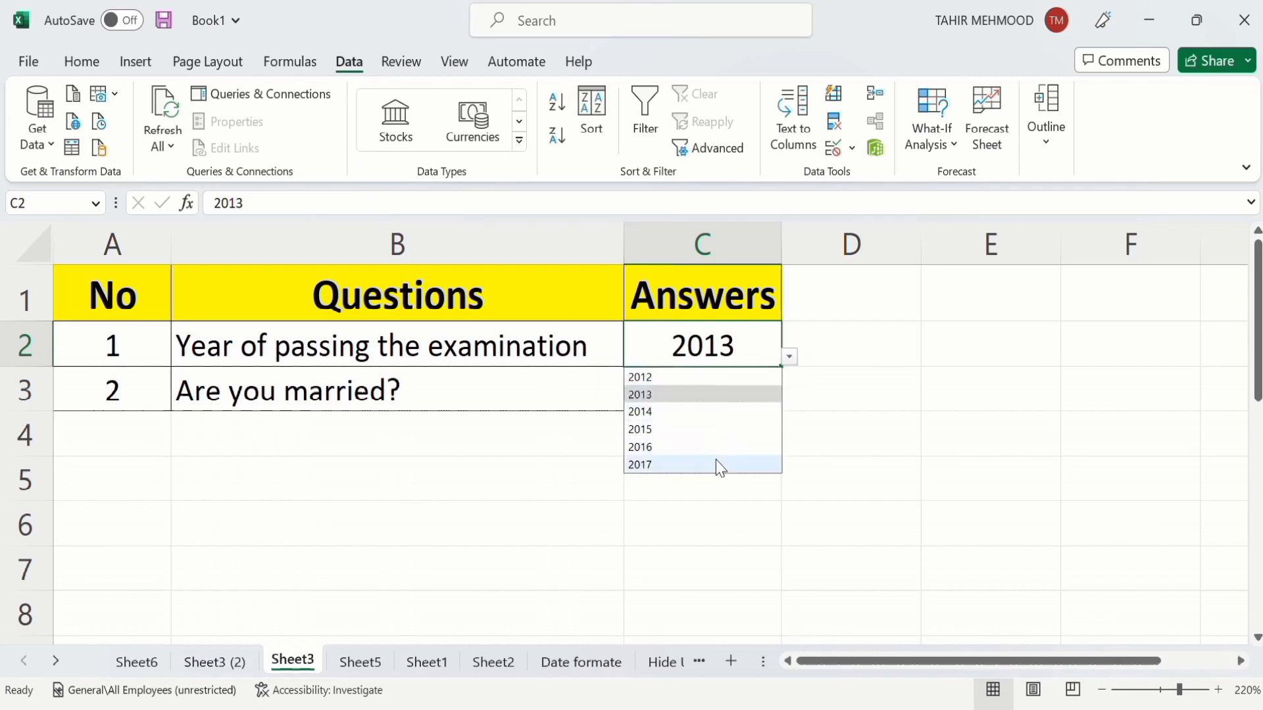
{"action": "left_click", "coordinate": [660, 439]}
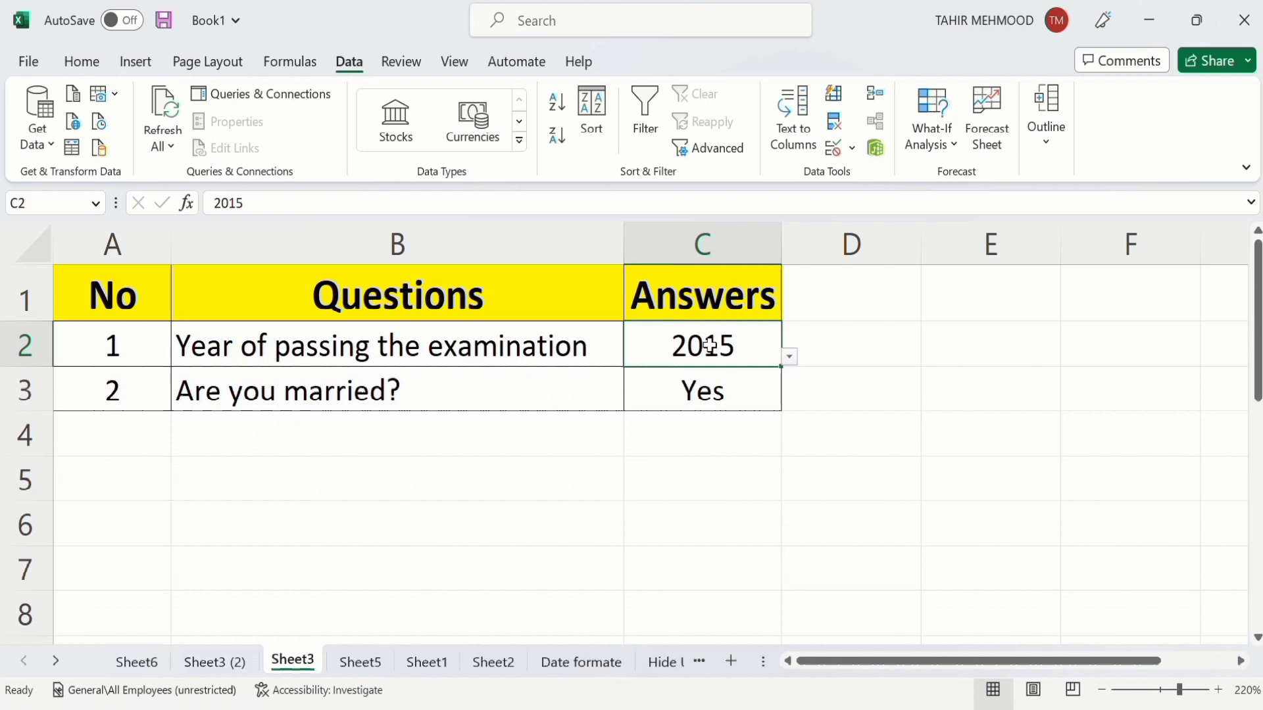
{"action": "left_click", "coordinate": [789, 360]}
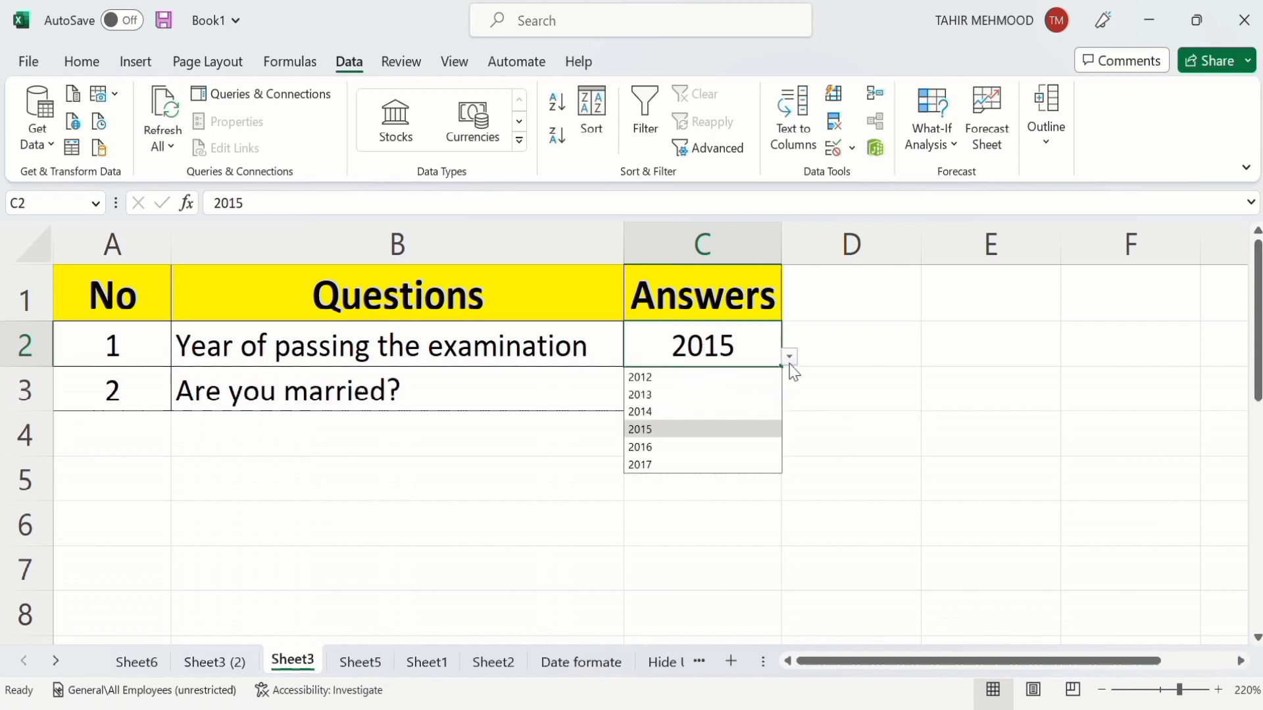
{"action": "left_click", "coordinate": [684, 465]}
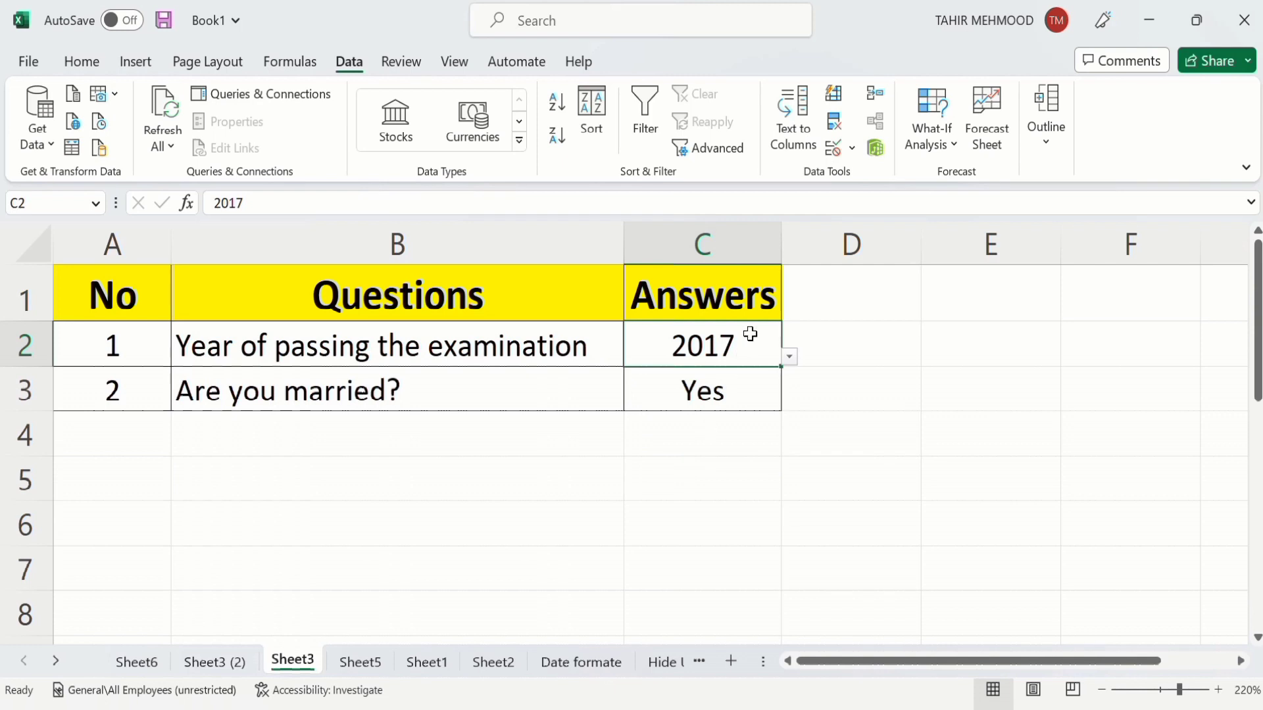
- Choose No from the dropdown list as the answer to "Are you married?" in C3
{"action": "left_click", "coordinate": [741, 388]}
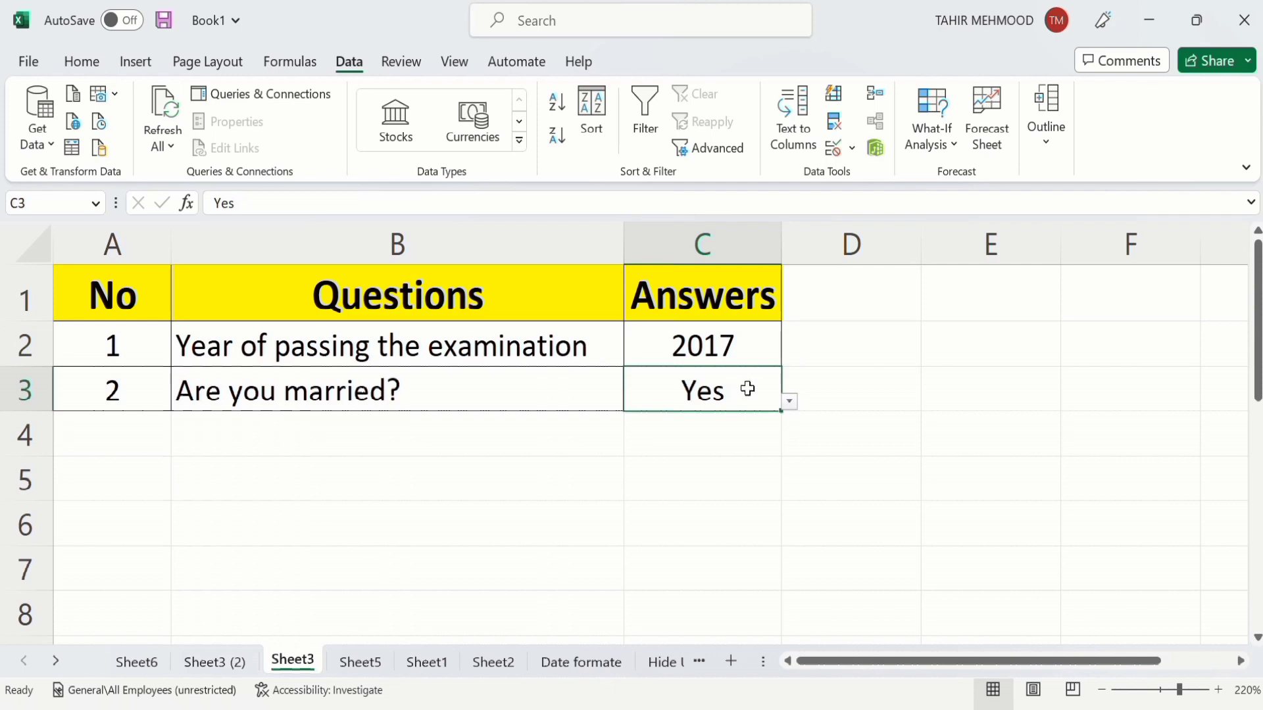
{"action": "left_click", "coordinate": [790, 401]}
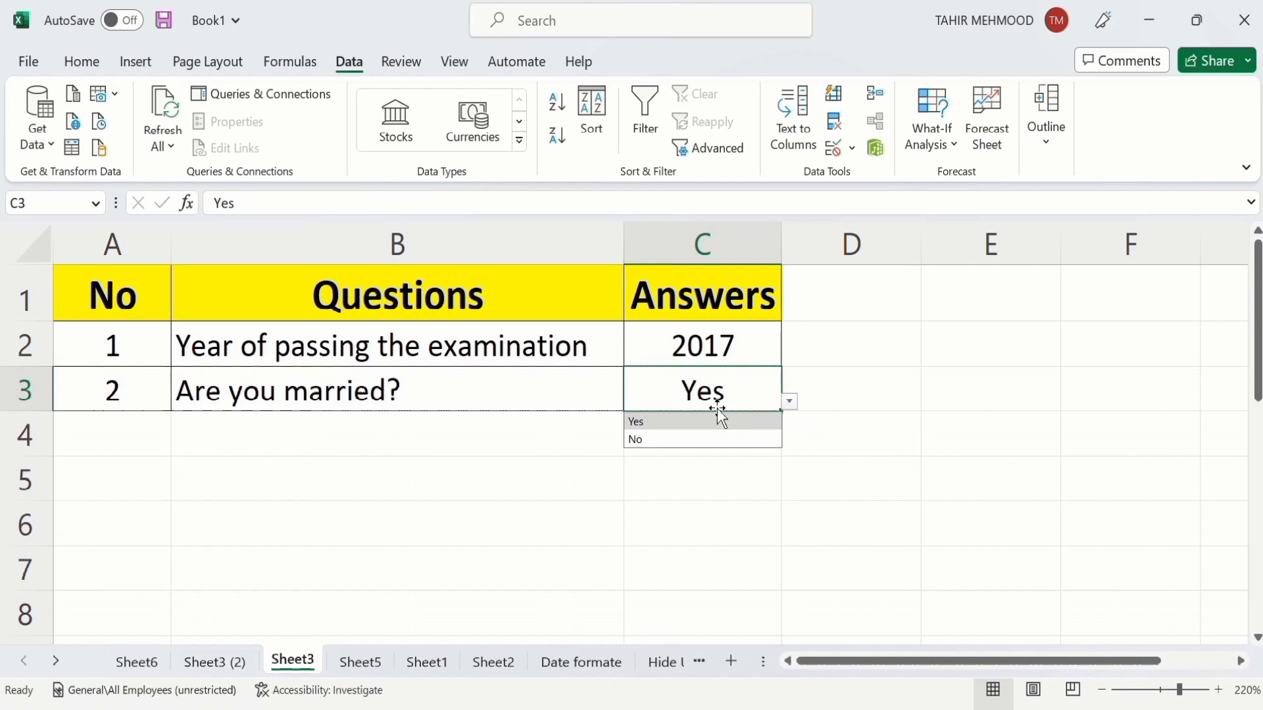
{"action": "left_click", "coordinate": [677, 444]}
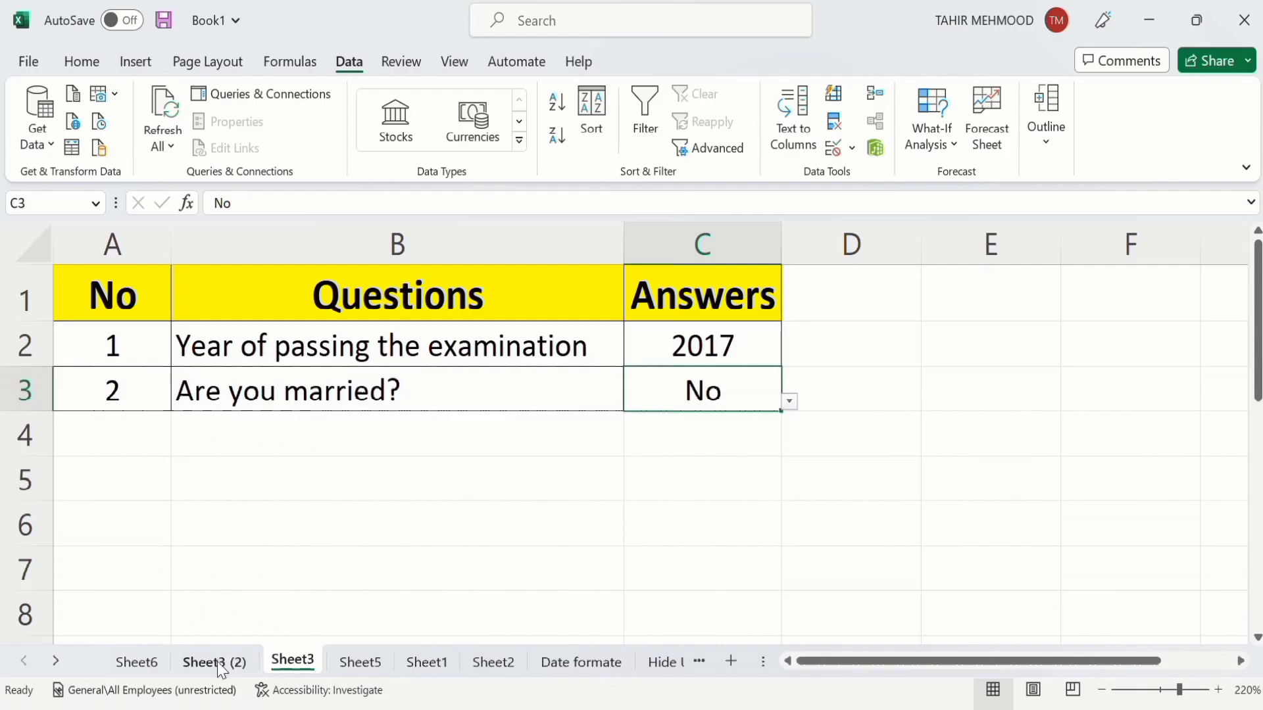
- On Sheet6, fill A1:A8 with a series of consecutive years from 2015 to 2022
{"action": "left_click", "coordinate": [219, 663]}
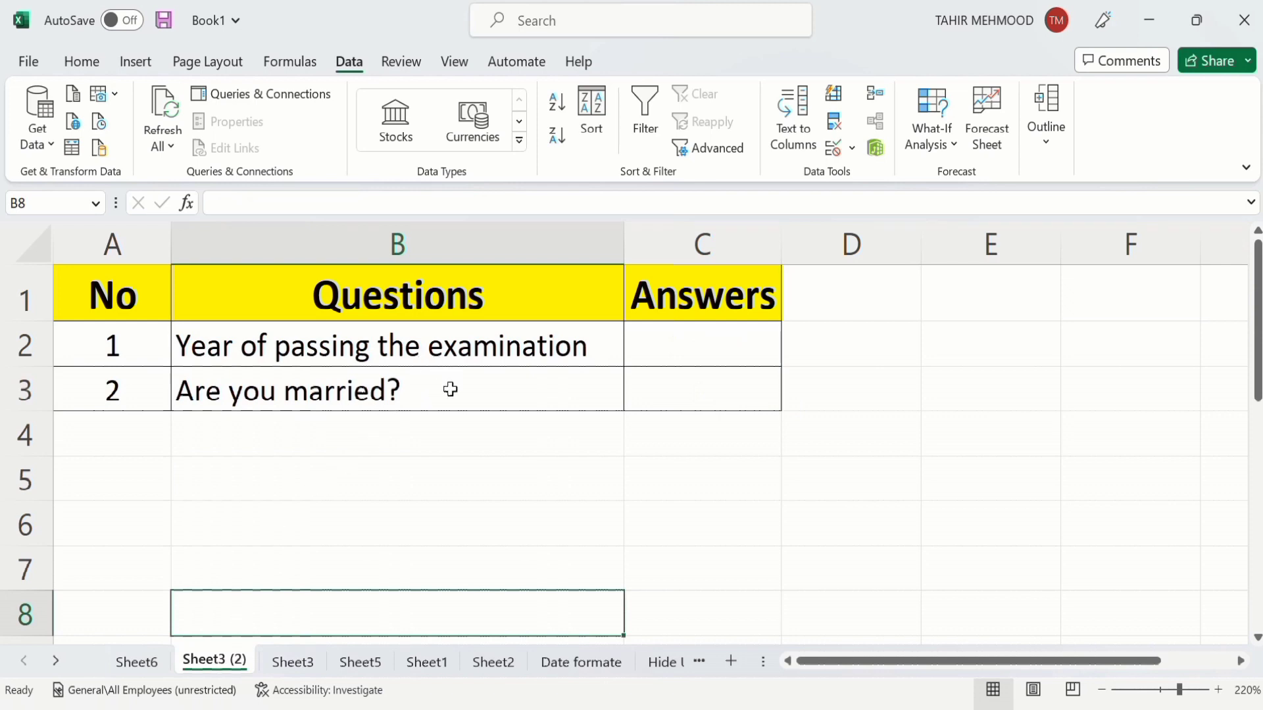
{"action": "left_click", "coordinate": [678, 346]}
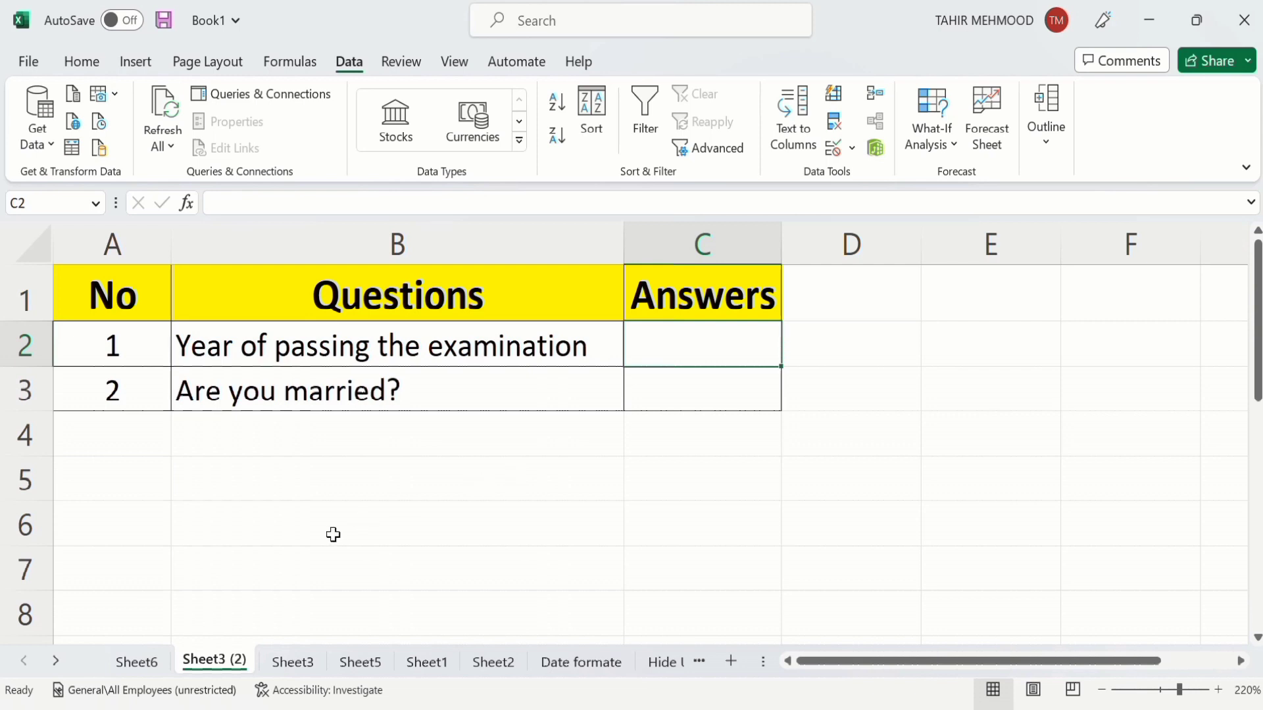
{"action": "left_click", "coordinate": [138, 661]}
{"action": "left_click", "coordinate": [198, 662]}
{"action": "left_click", "coordinate": [137, 663]}
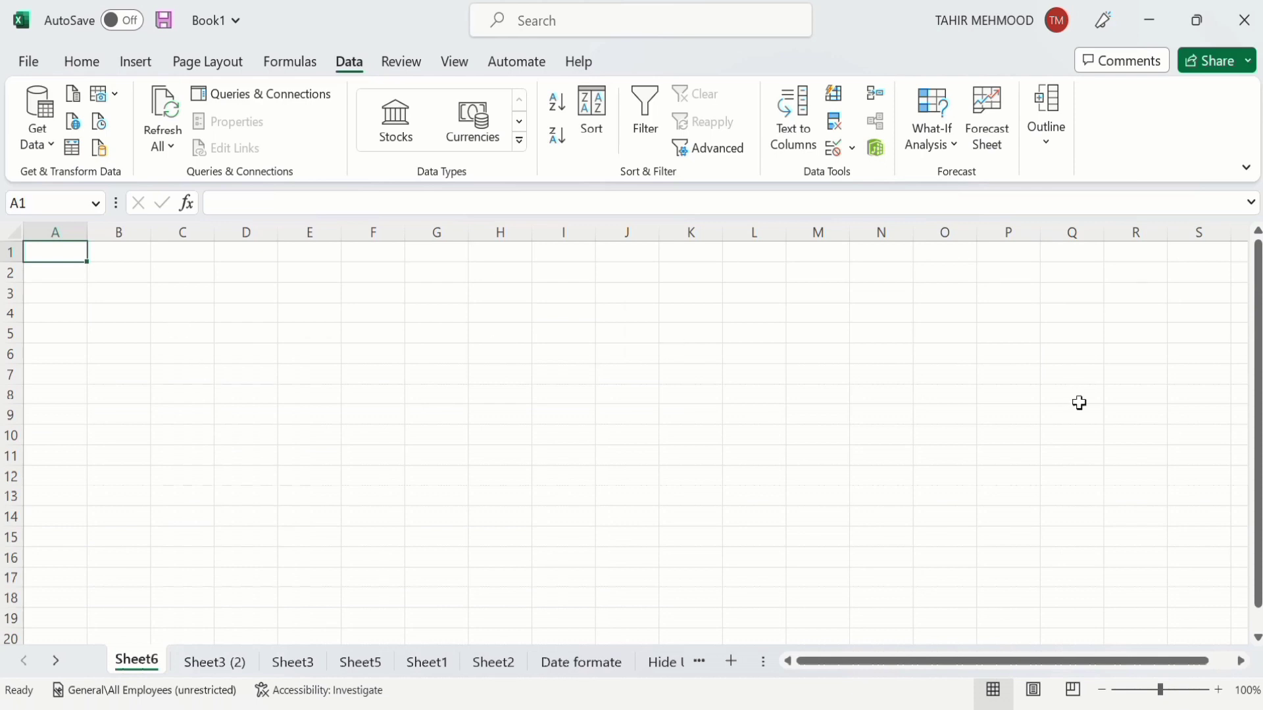
{"action": "left_click", "coordinate": [1219, 690]}
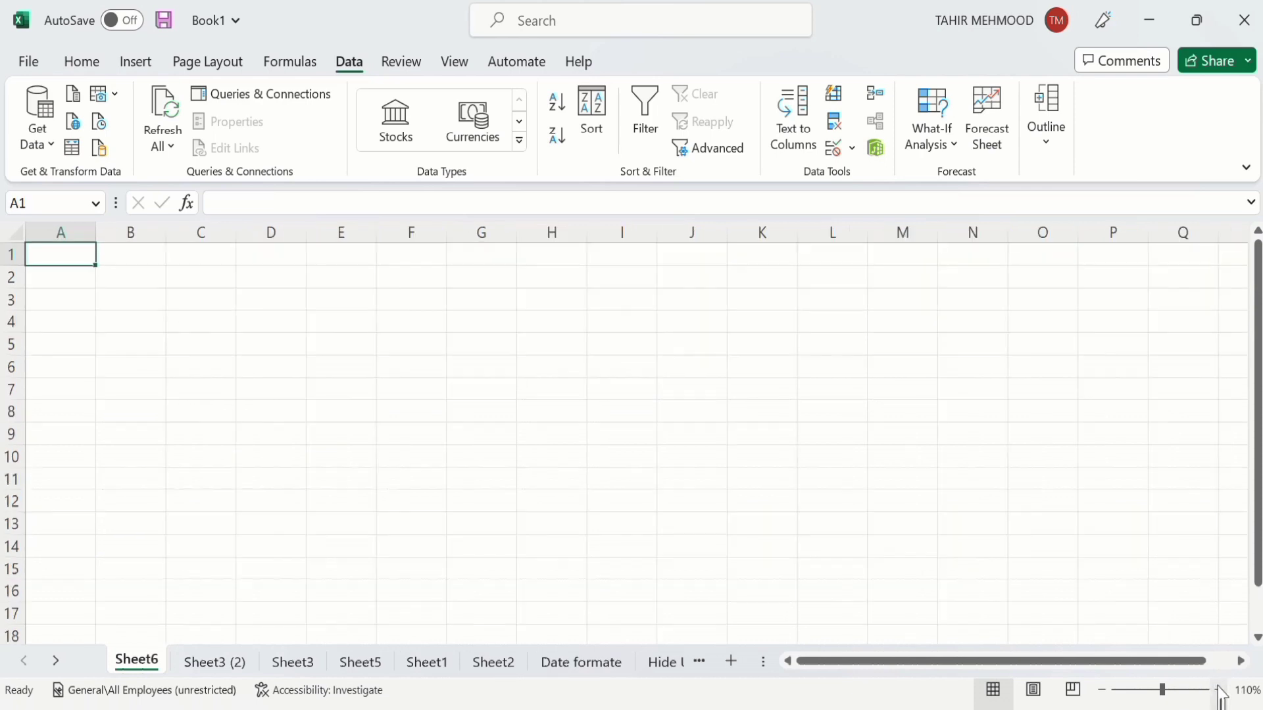
{"action": "left_click", "coordinate": [1219, 689]}
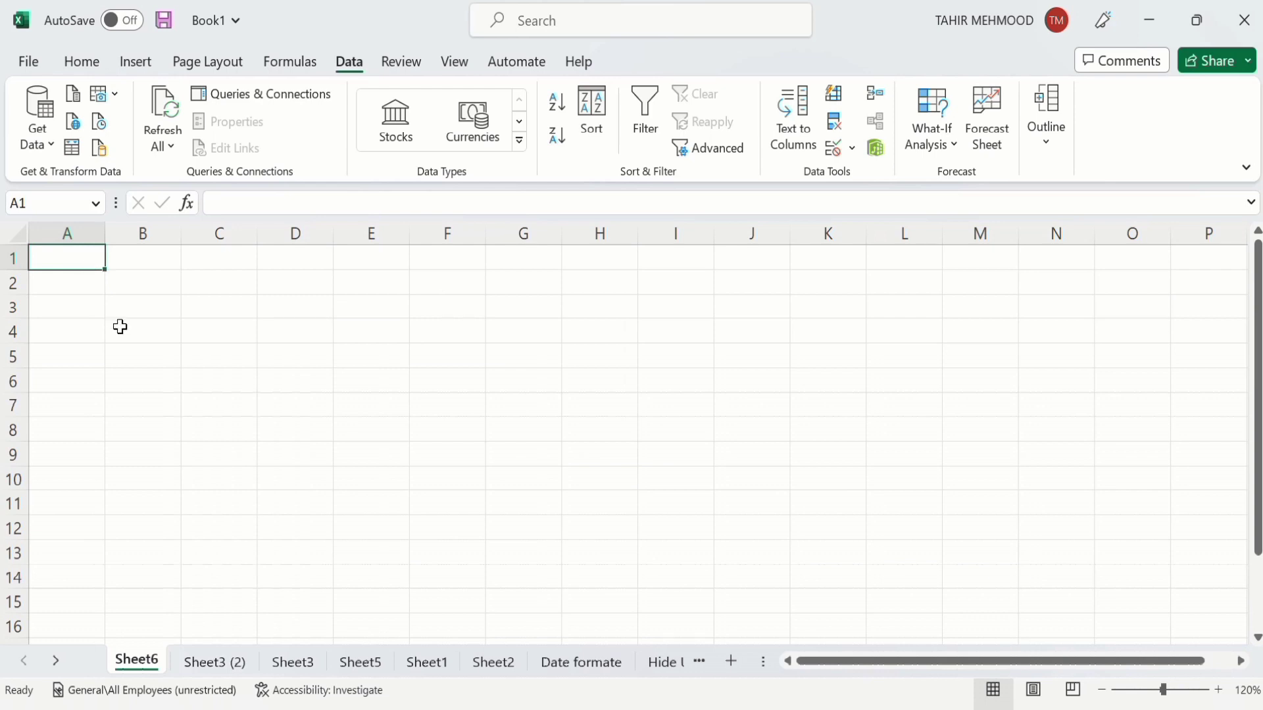
{"action": "type", "text": "2015"}
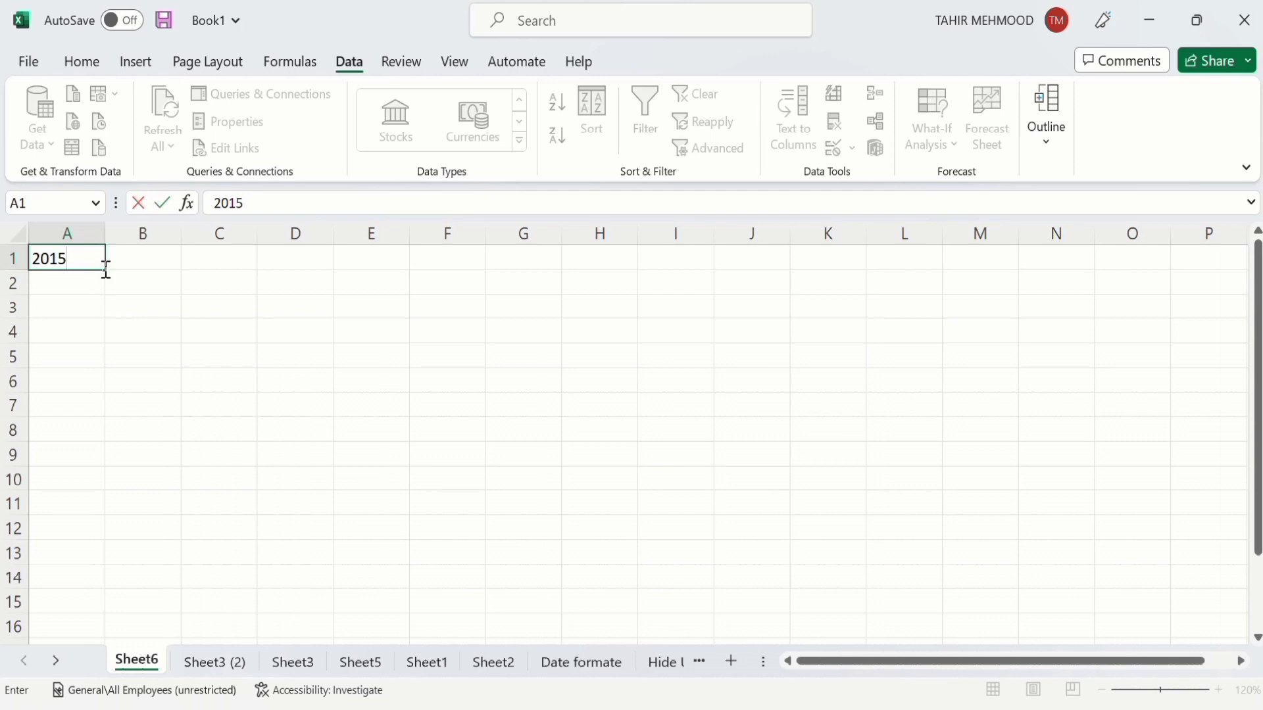
{"action": "left_click_drag", "start_coordinate": [105, 271], "coordinate": [103, 452]}
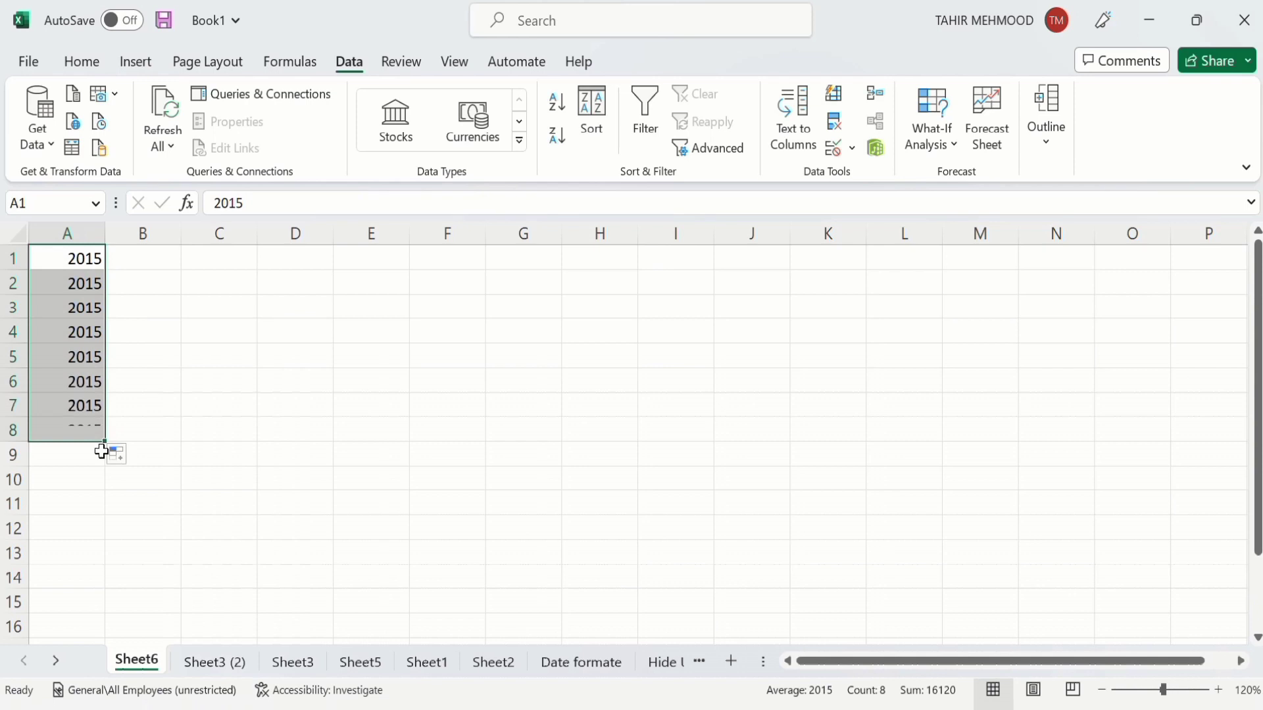
{"action": "left_click", "coordinate": [134, 455]}
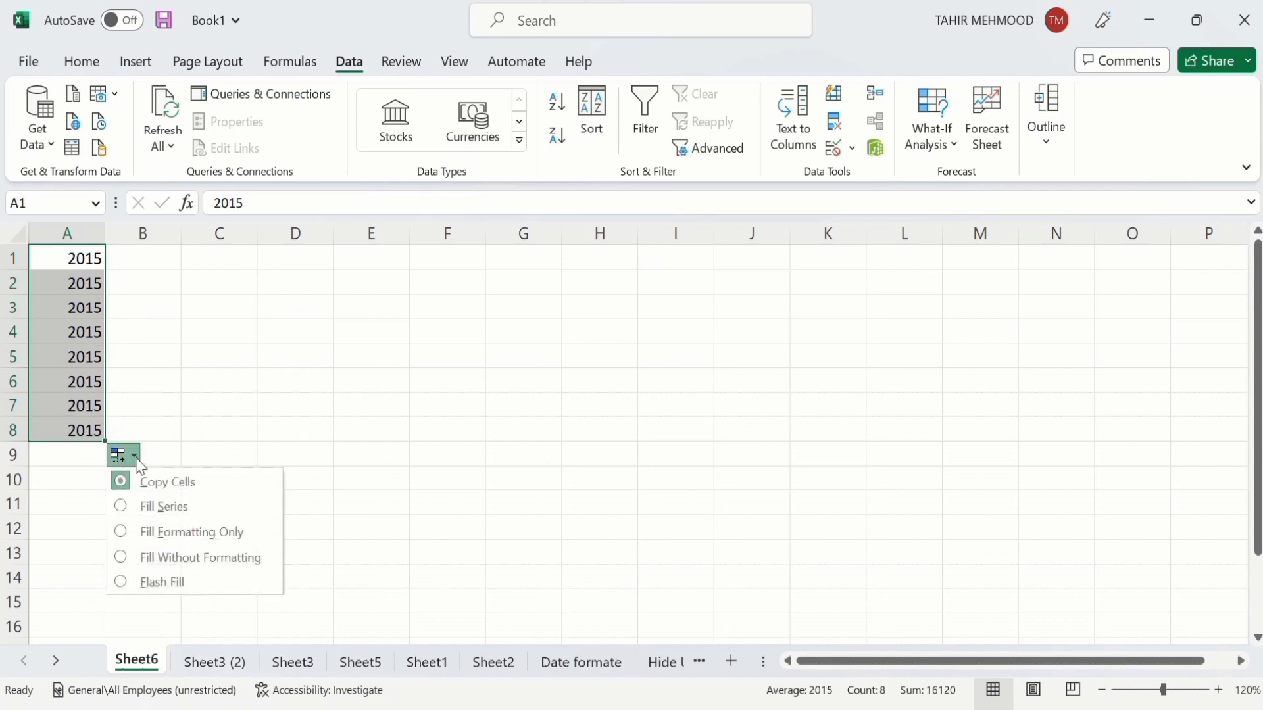
{"action": "left_click", "coordinate": [125, 507]}
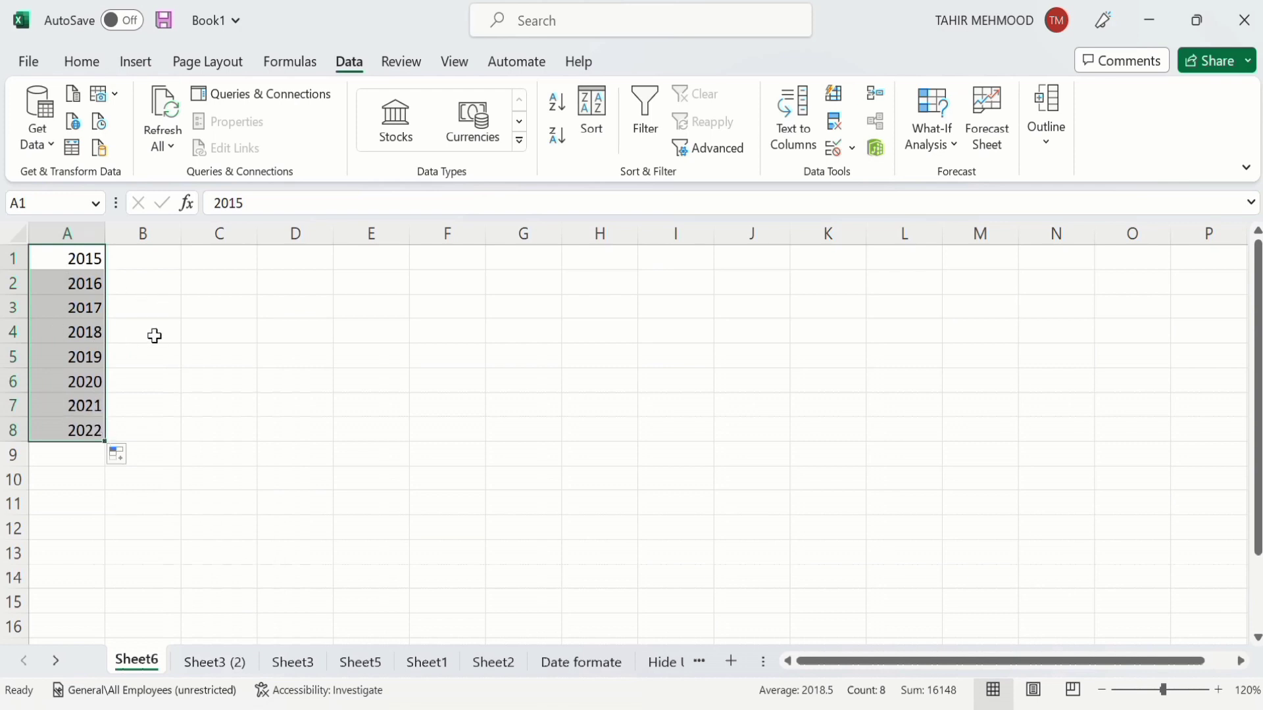
- On Sheet3 (2), begin a data validation rule for answer cell C2 that allows a List
{"action": "left_click", "coordinate": [207, 664]}
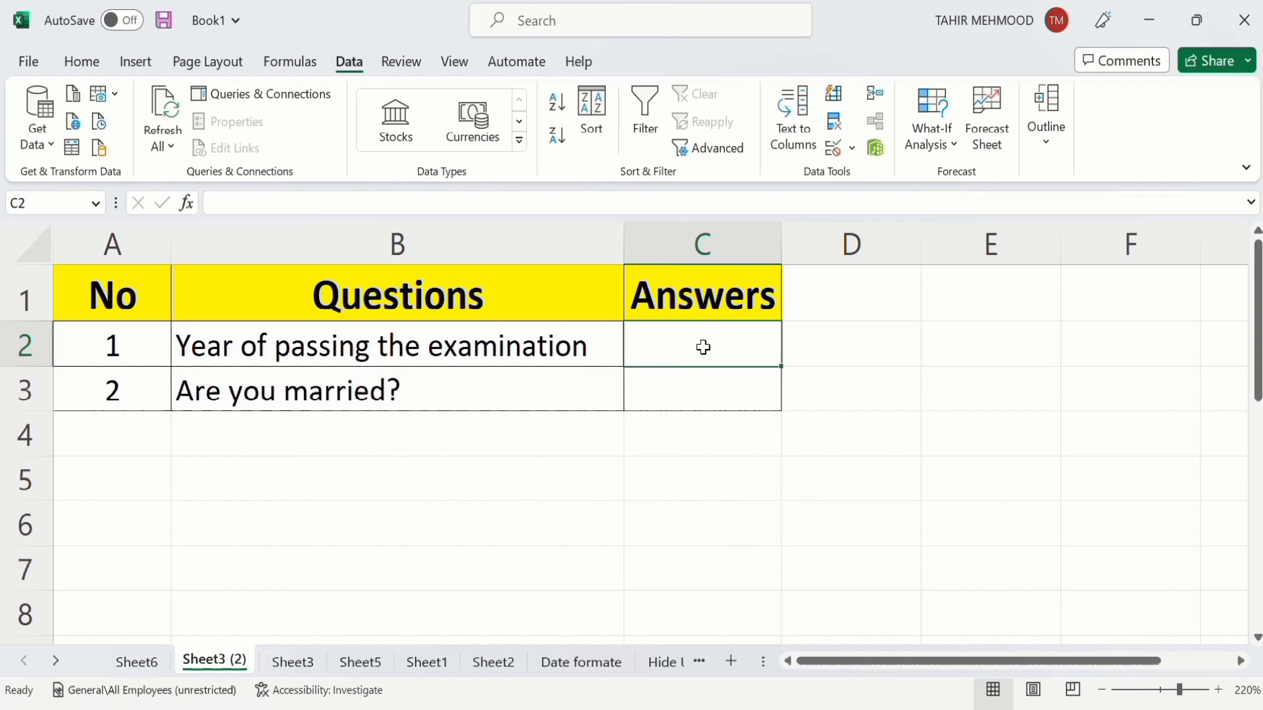
{"action": "left_click", "coordinate": [84, 63]}
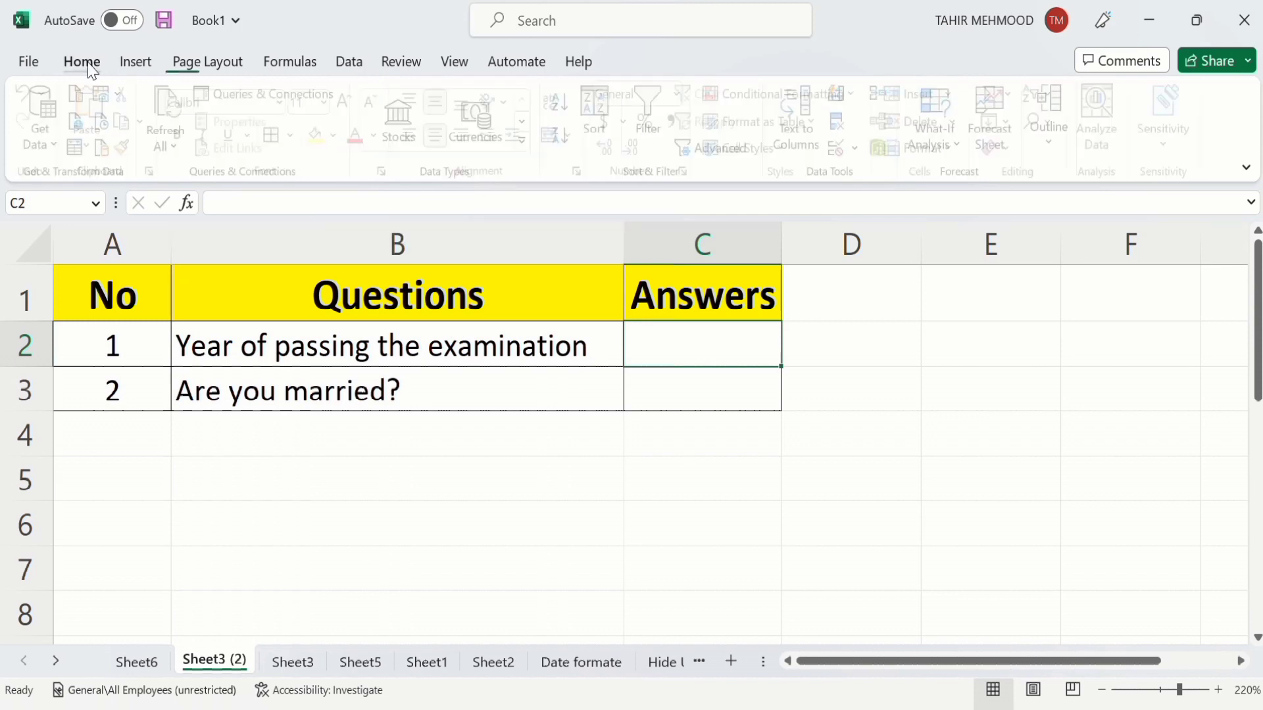
{"action": "left_click", "coordinate": [349, 62]}
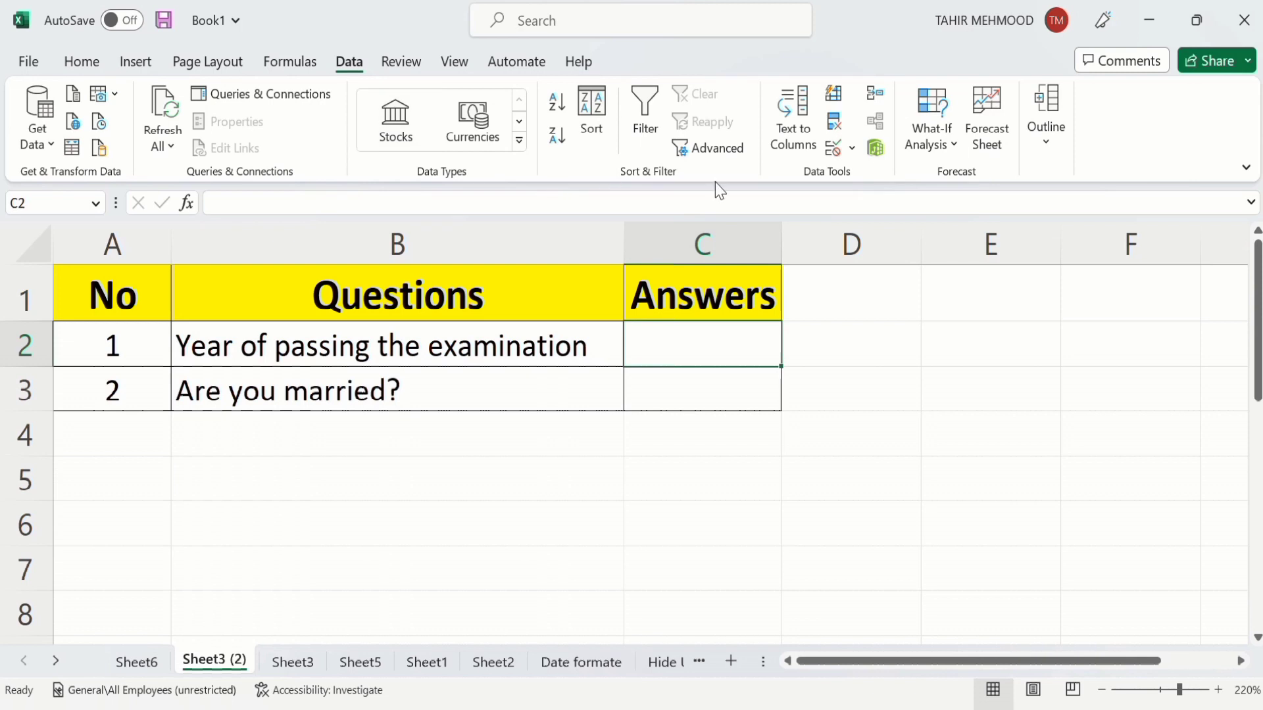
{"action": "left_click", "coordinate": [853, 150]}
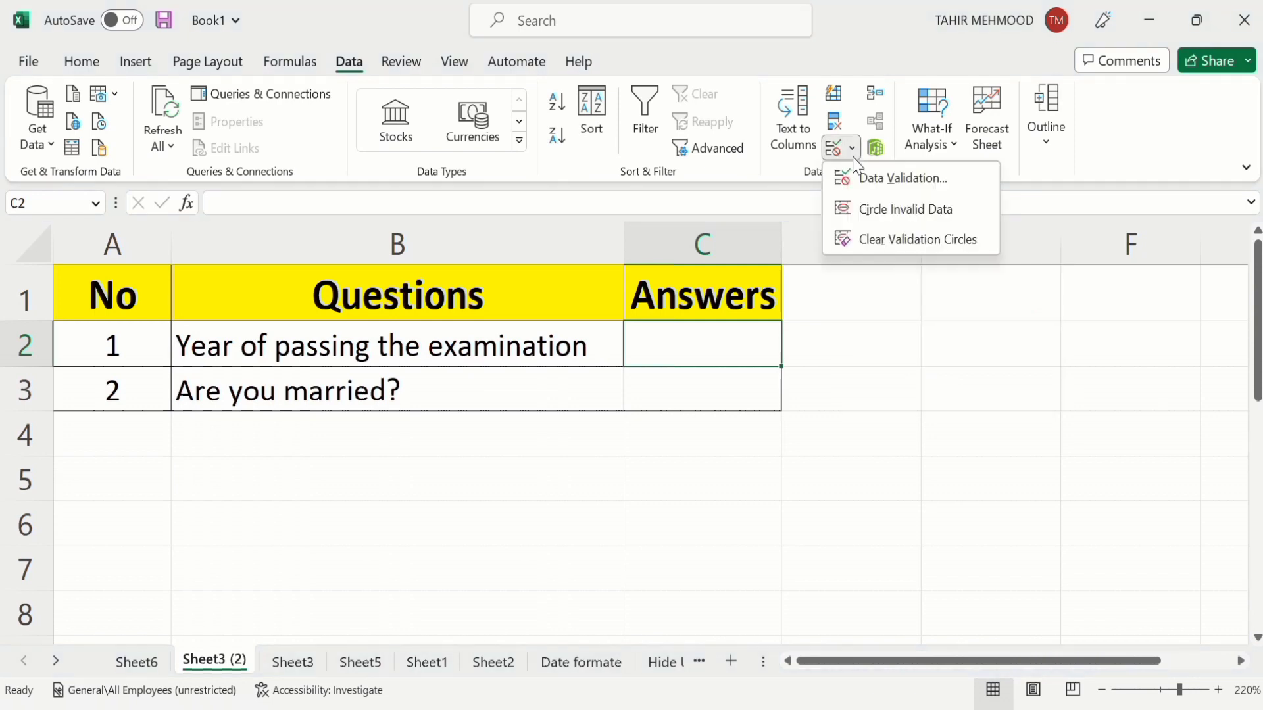
{"action": "left_click", "coordinate": [891, 183]}
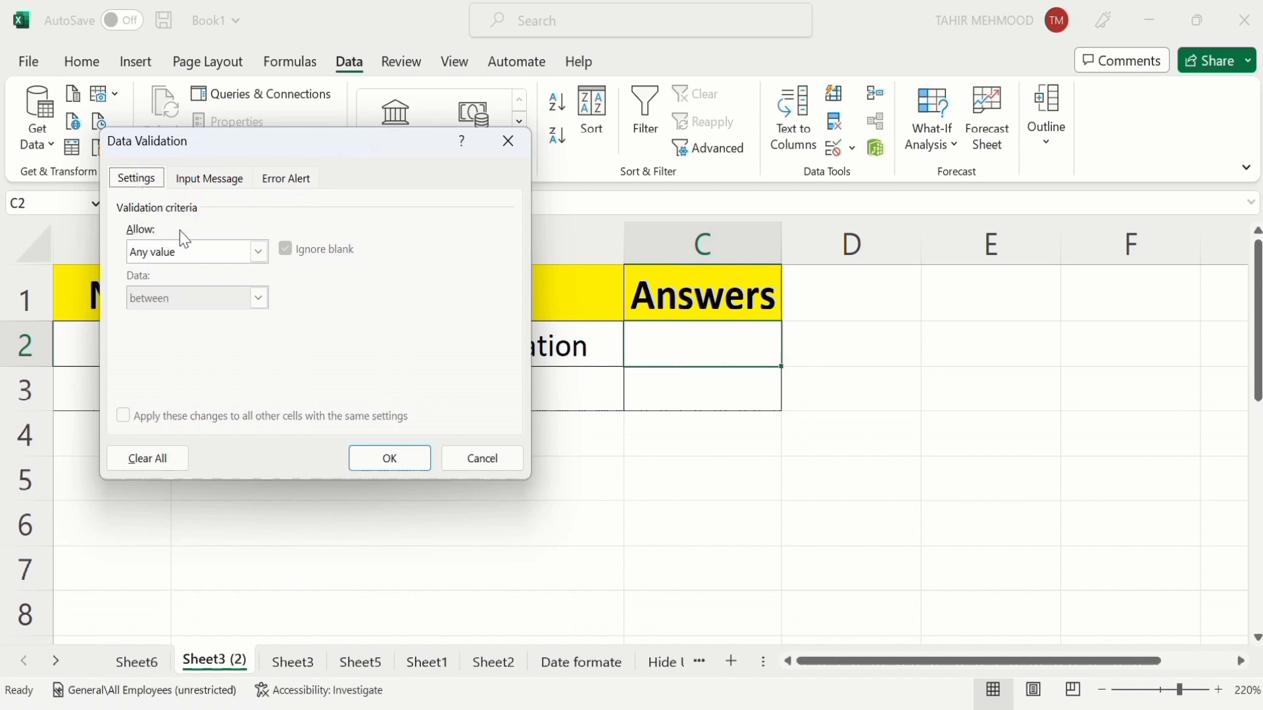
{"action": "left_click", "coordinate": [261, 254]}
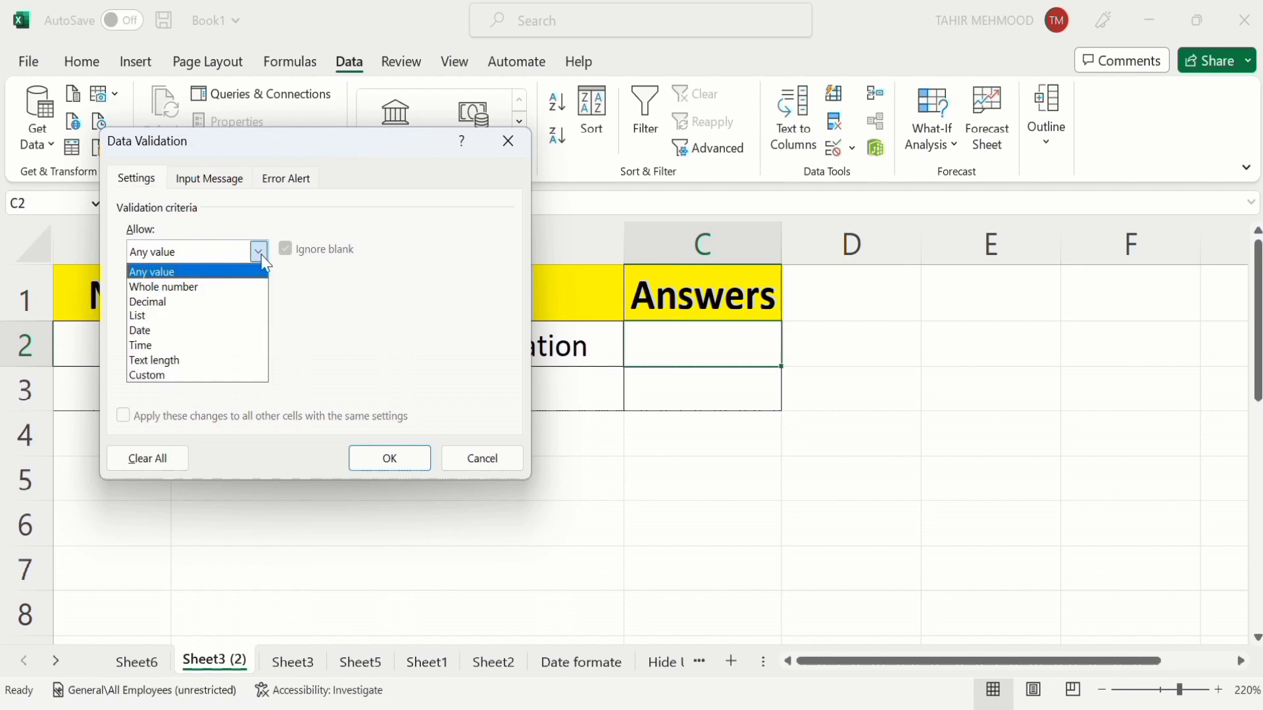
{"action": "left_click", "coordinate": [211, 317]}
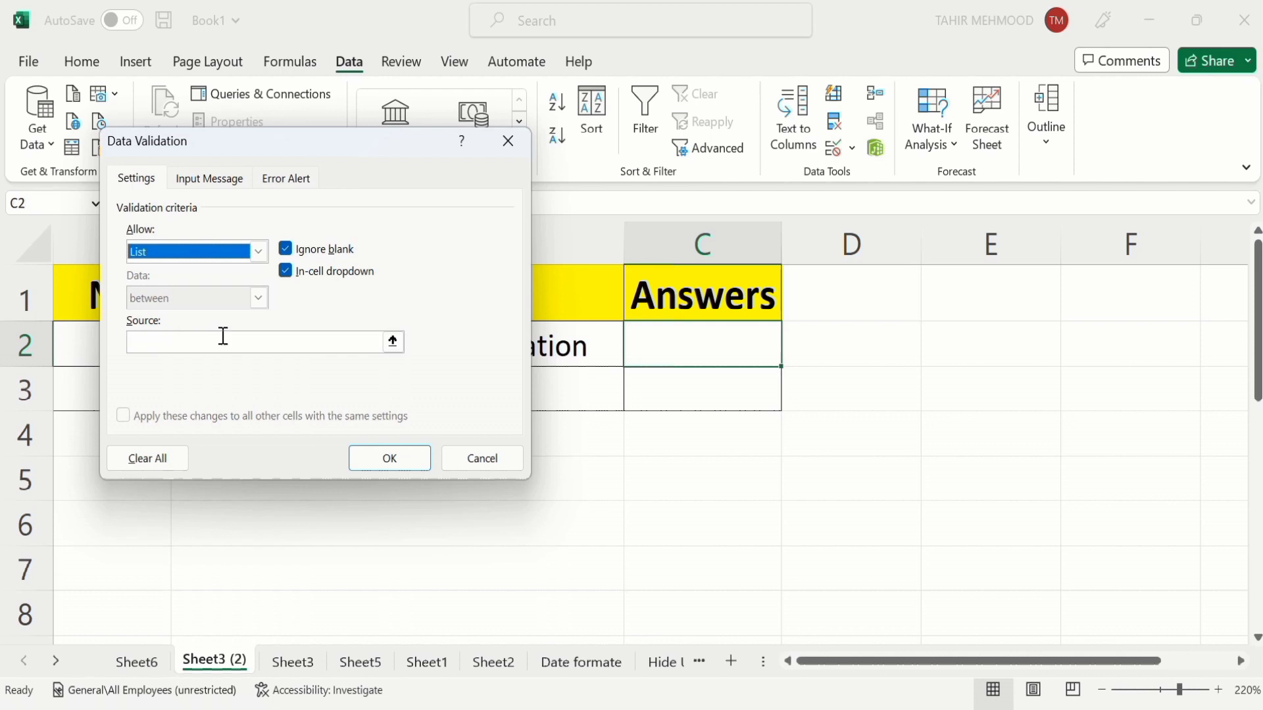
- Set the list source to the years in Sheet6 A1:A8 and apply the validation rule
{"action": "left_click", "coordinate": [393, 342]}
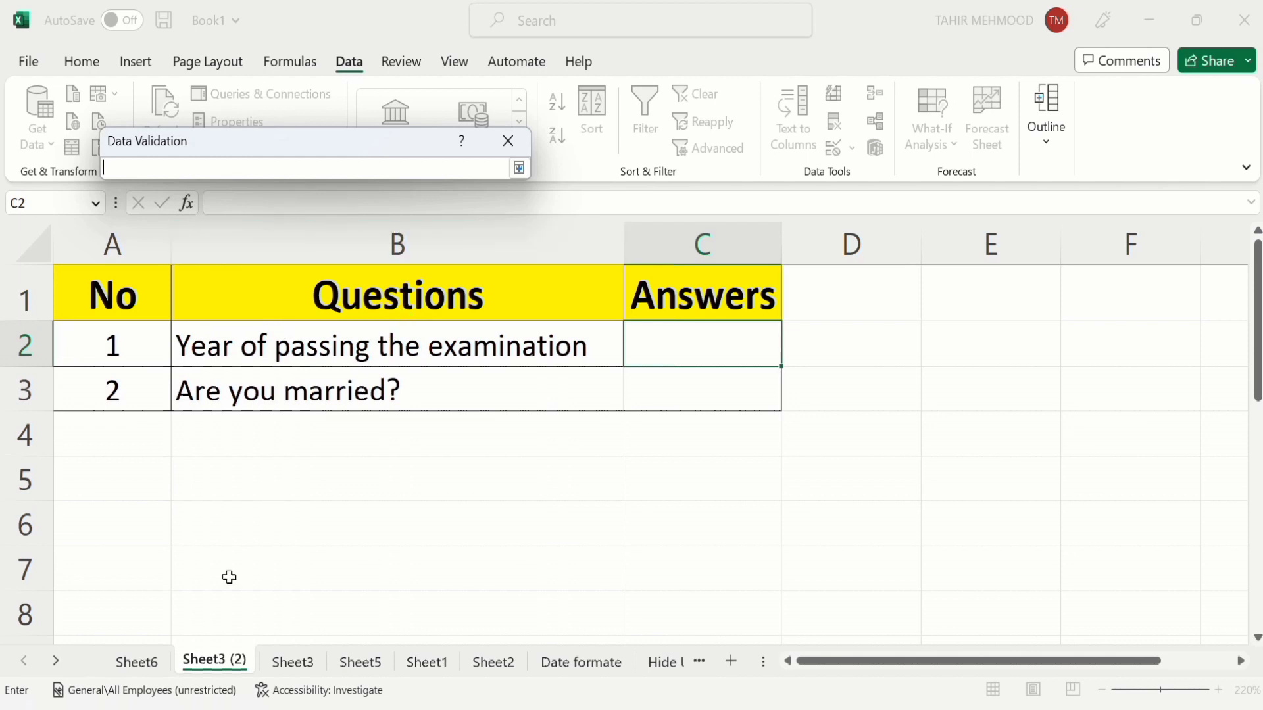
{"action": "left_click", "coordinate": [139, 656]}
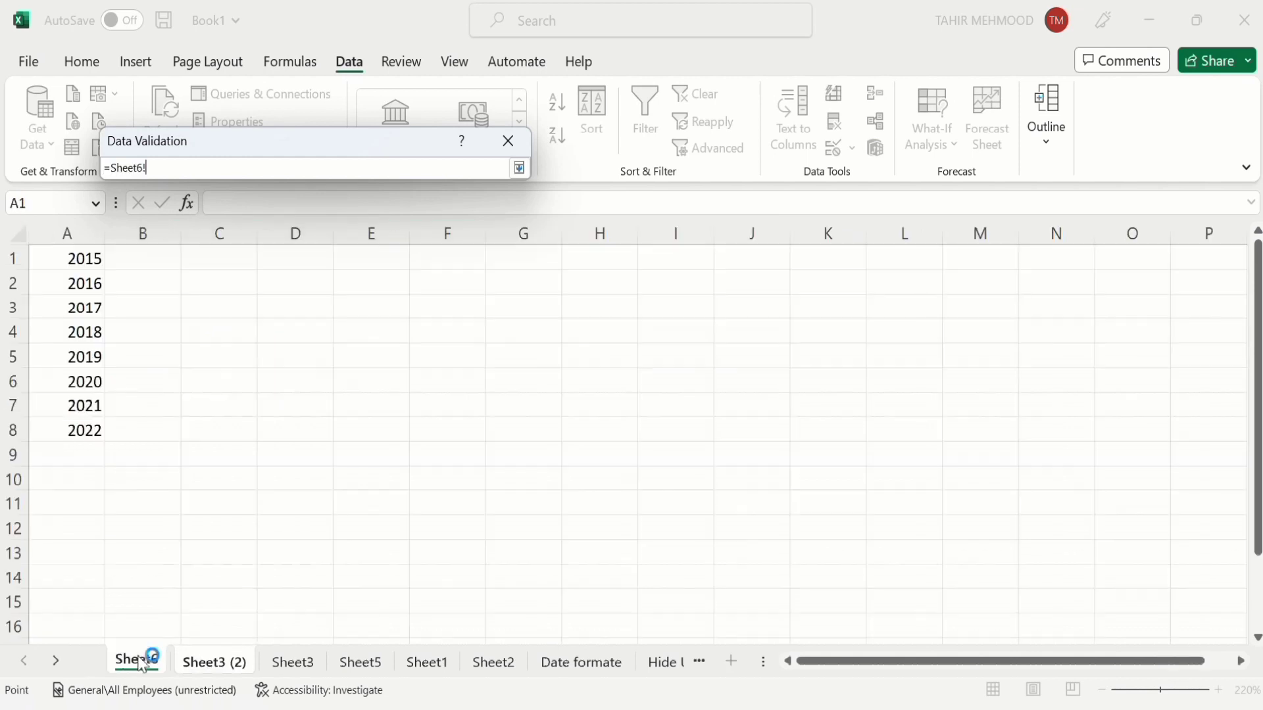
{"action": "left_click_drag", "start_coordinate": [73, 263], "coordinate": [83, 424]}
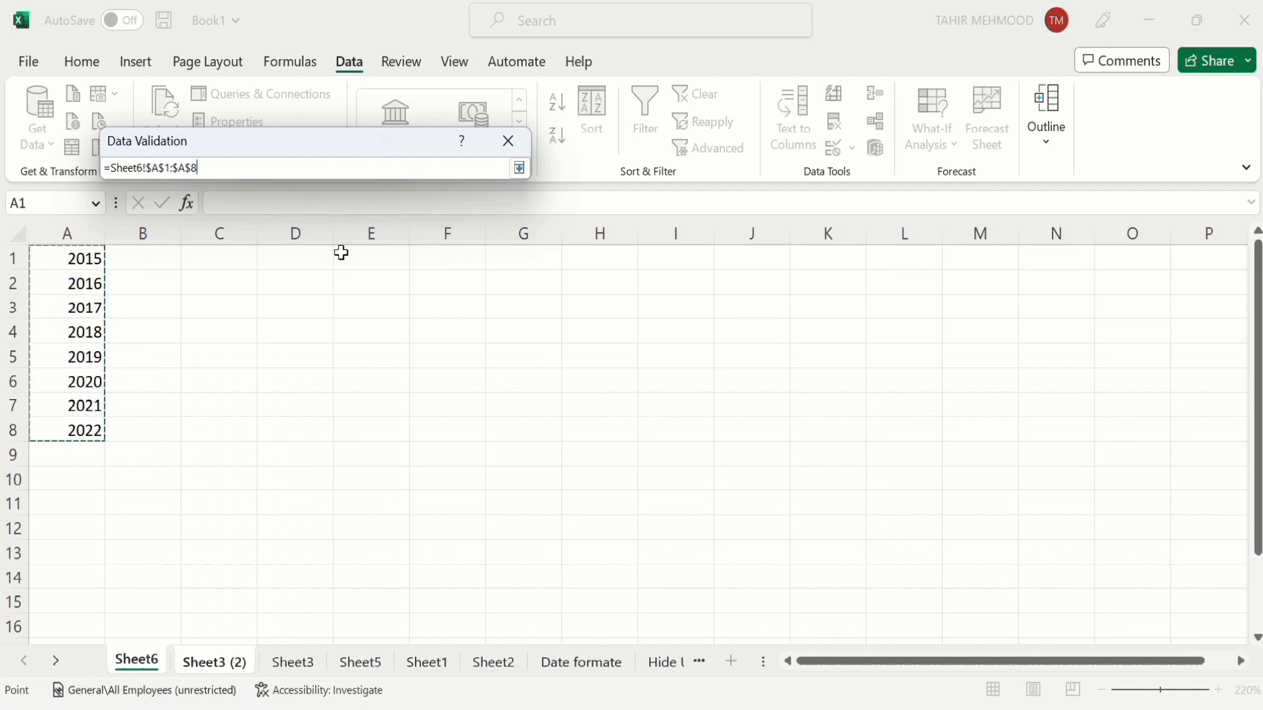
{"action": "left_click", "coordinate": [520, 170]}
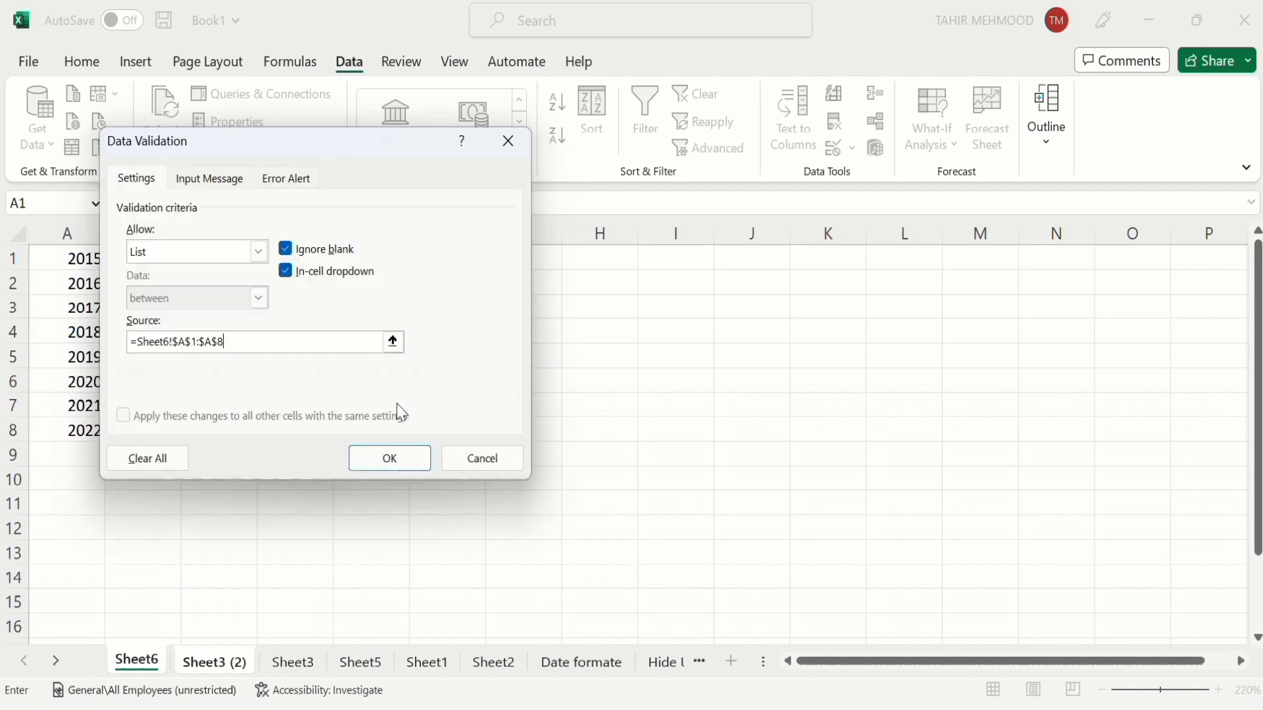
{"action": "left_click", "coordinate": [390, 460]}
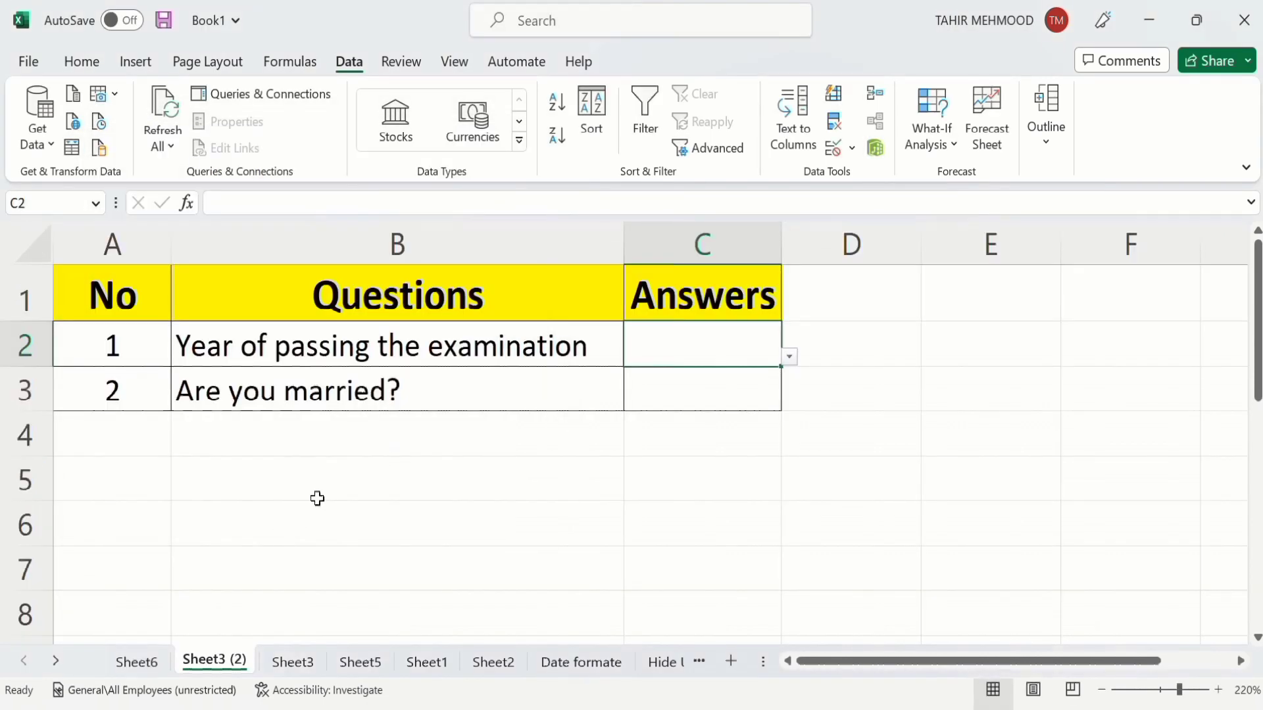
- Try the new dropdown list in C2 by choosing 2017 and then 2020
{"action": "left_click", "coordinate": [790, 357]}
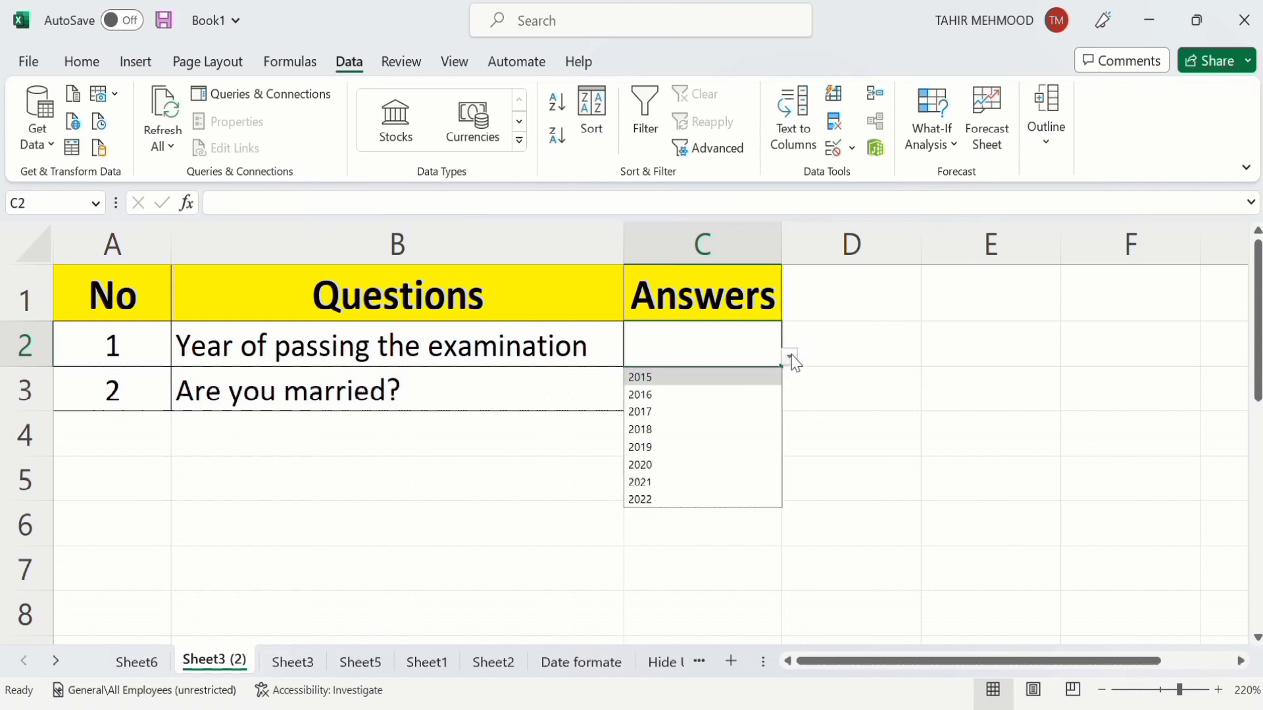
{"action": "left_click", "coordinate": [691, 413]}
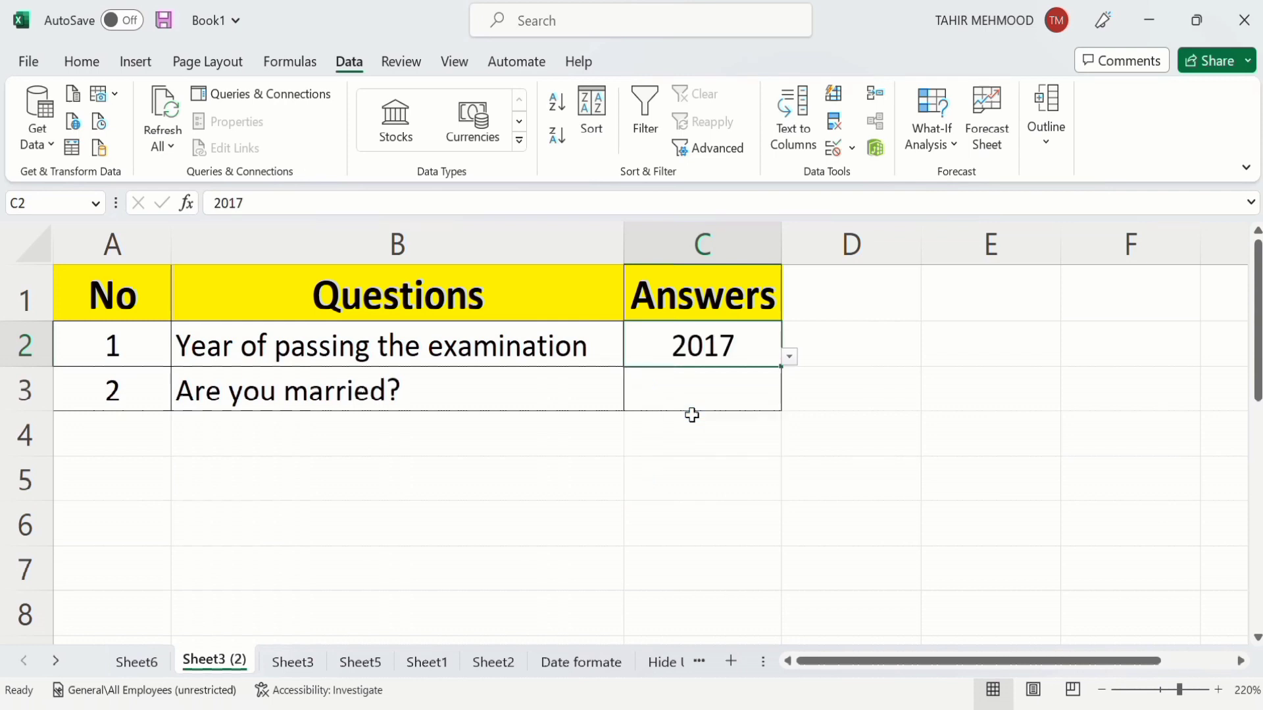
{"action": "left_click", "coordinate": [791, 358]}
{"action": "left_click", "coordinate": [671, 465]}
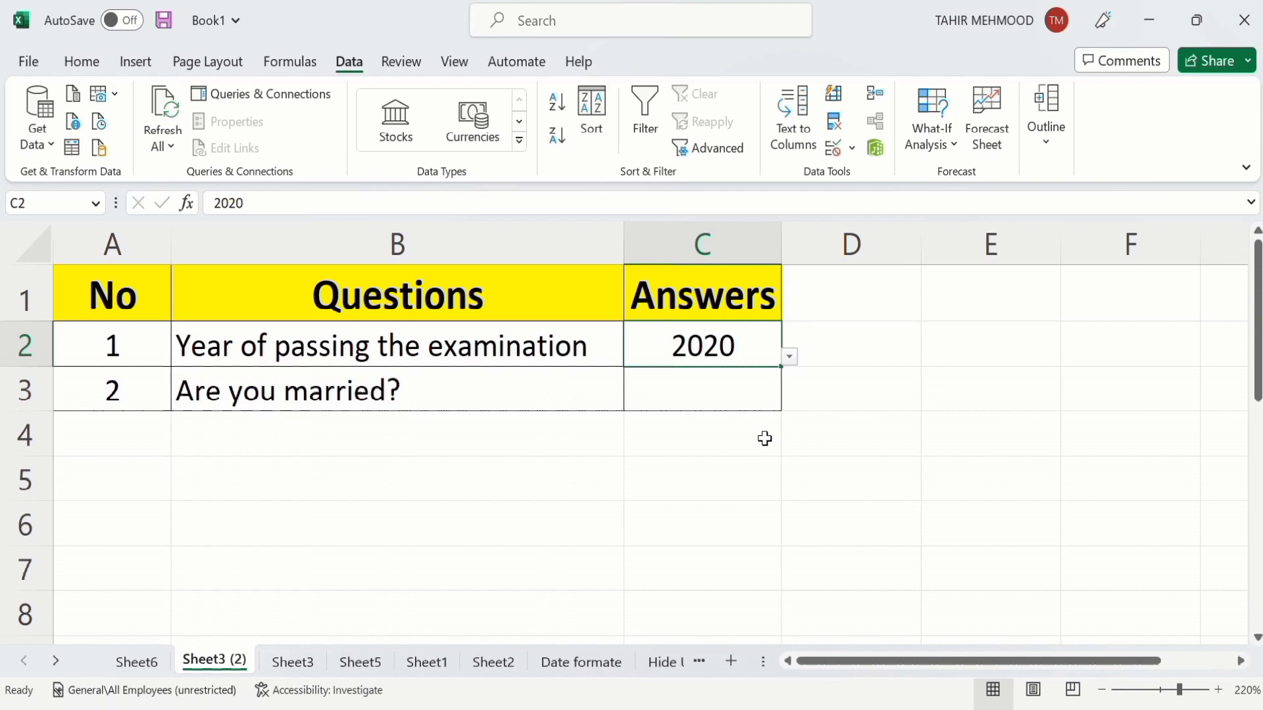
- Apply a List data validation rule to answer cell C3 with the source entries Yes,No
{"action": "left_click", "coordinate": [688, 389]}
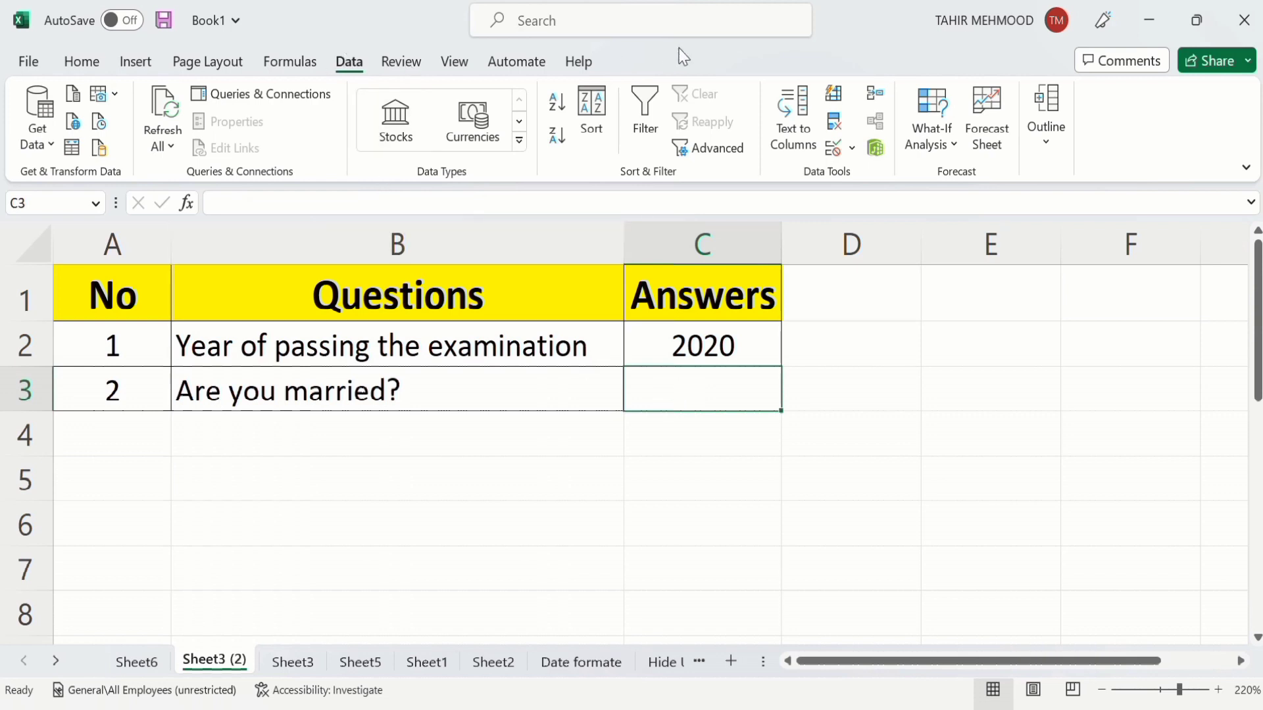
{"action": "left_click", "coordinate": [854, 150]}
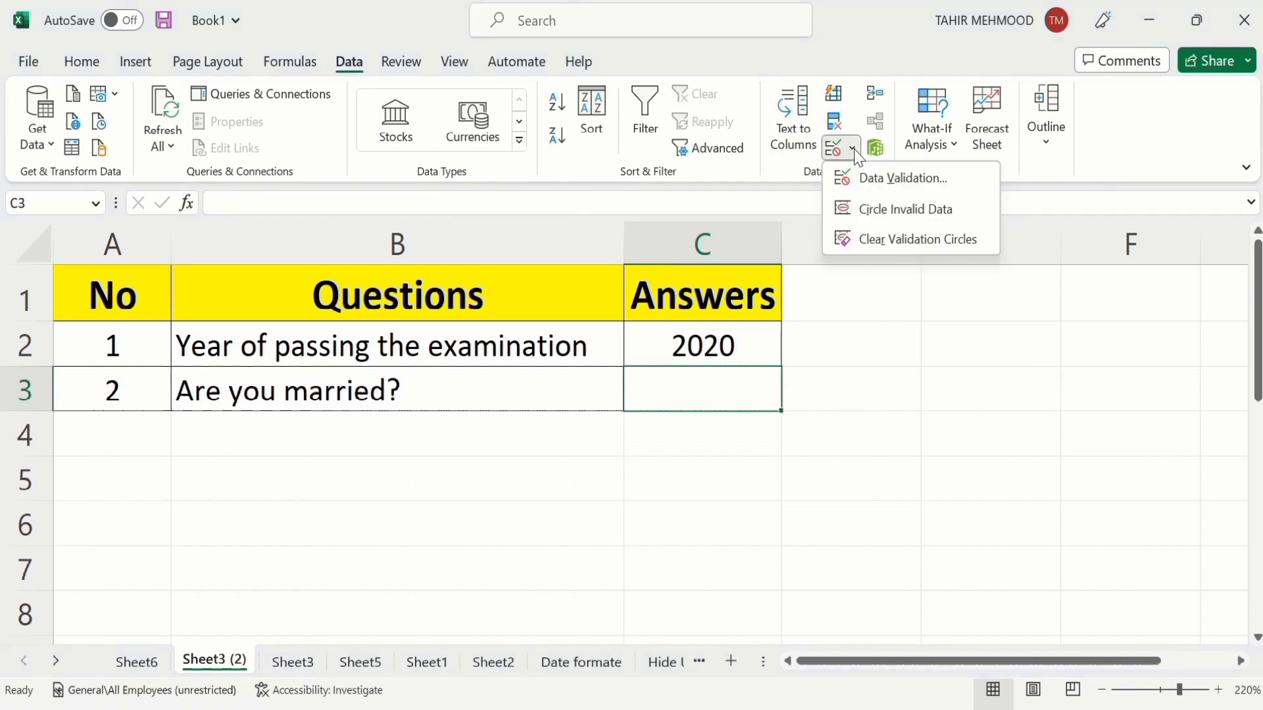
{"action": "left_click", "coordinate": [887, 185]}
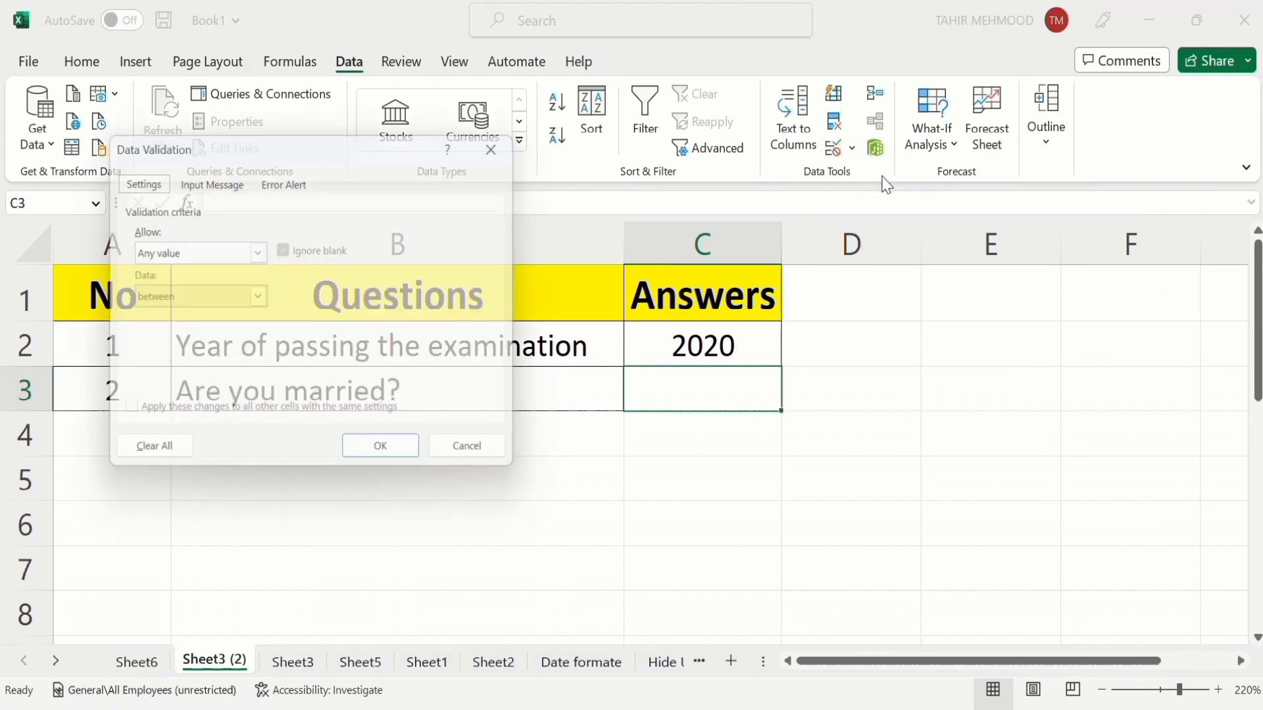
{"action": "left_click", "coordinate": [260, 251]}
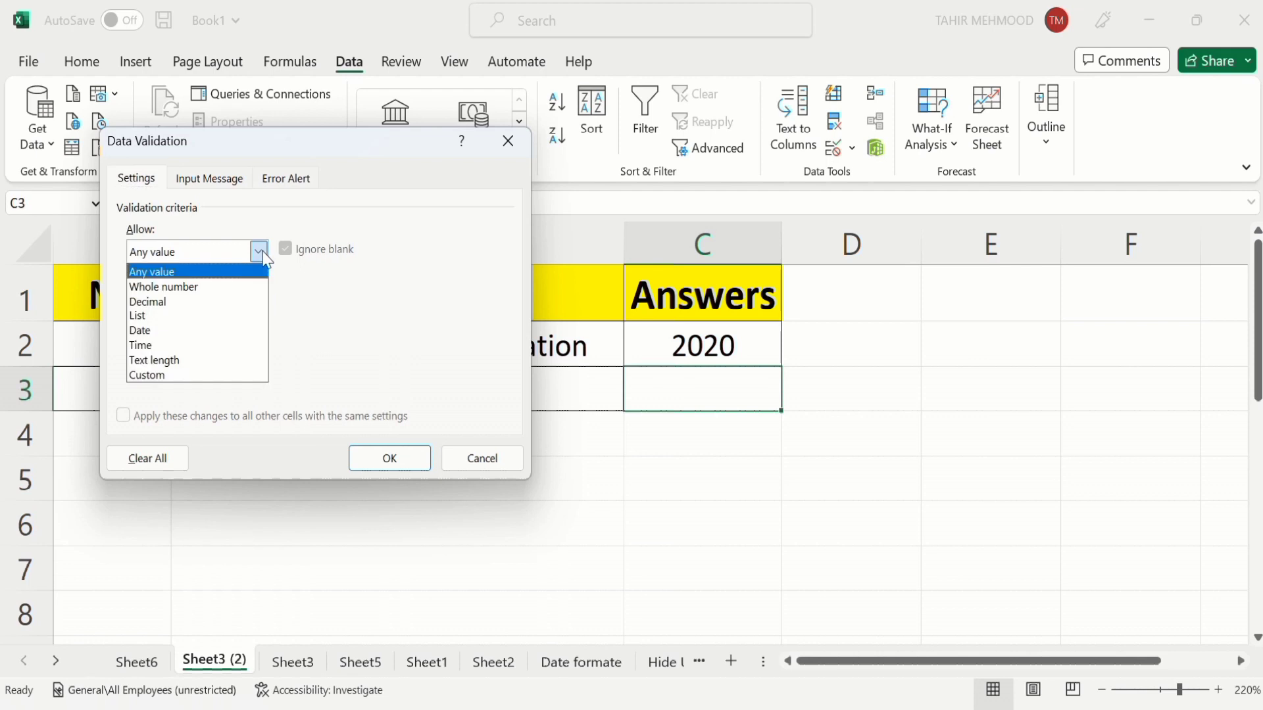
{"action": "left_click", "coordinate": [229, 322]}
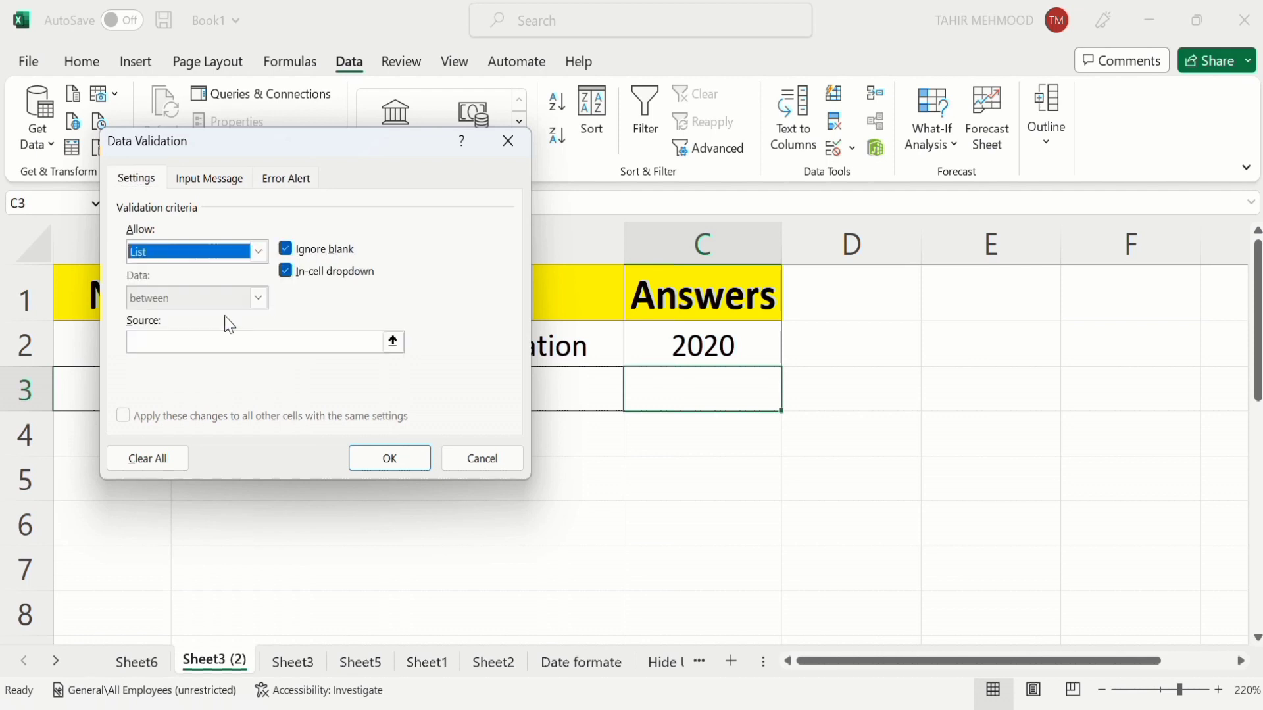
{"action": "left_click", "coordinate": [170, 340]}
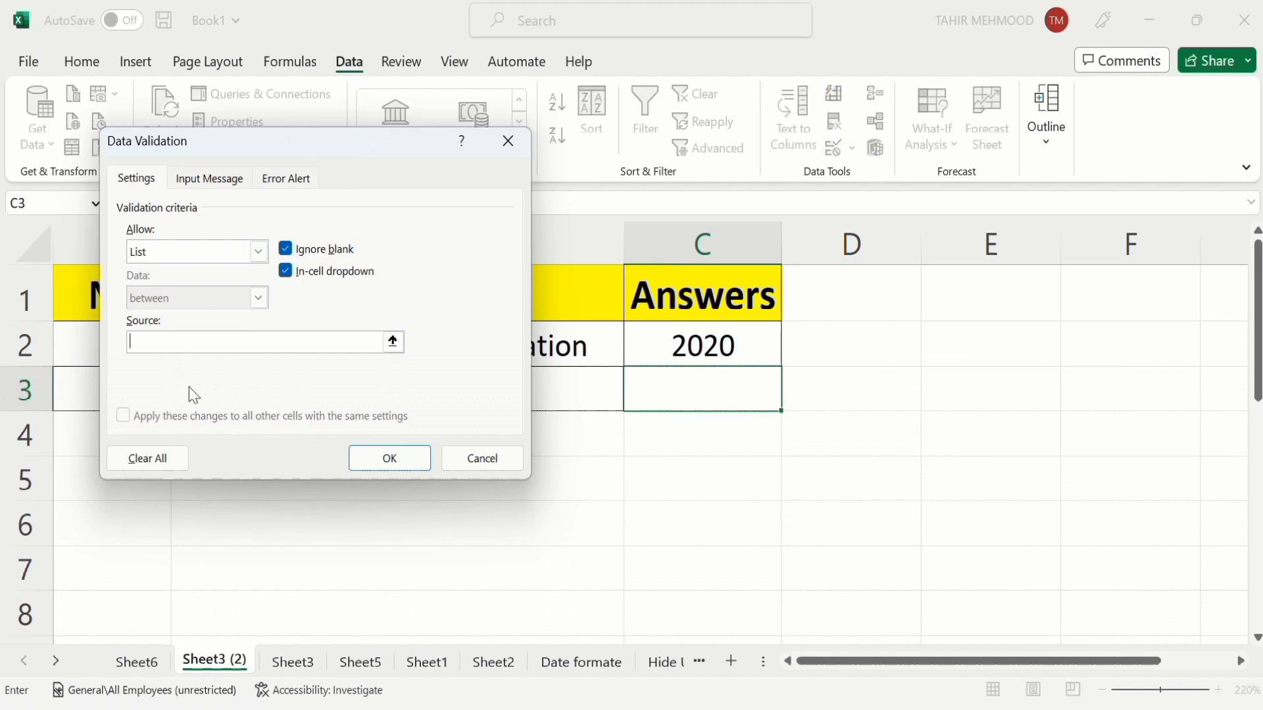
{"action": "type", "text": "Yes,No"}
{"action": "left_click", "coordinate": [387, 462]}
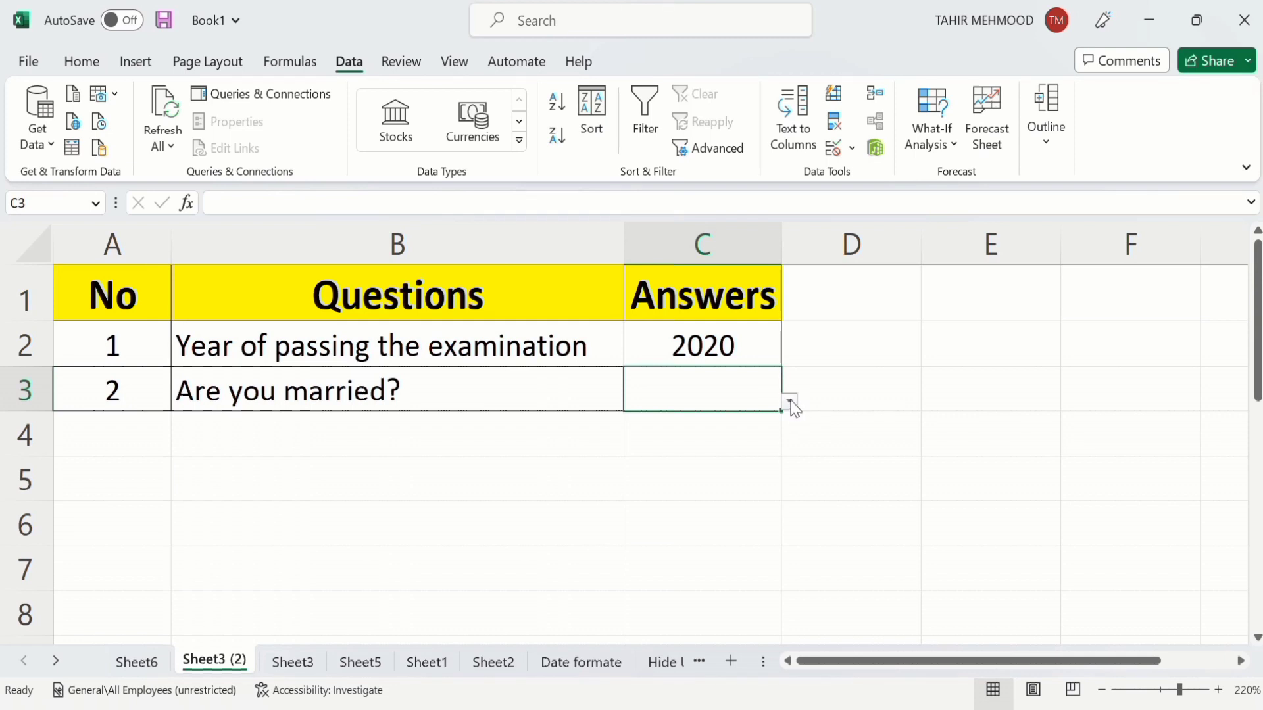
- Try the dropdown list in C3 by choosing Yes and then No
{"action": "left_click", "coordinate": [791, 404]}
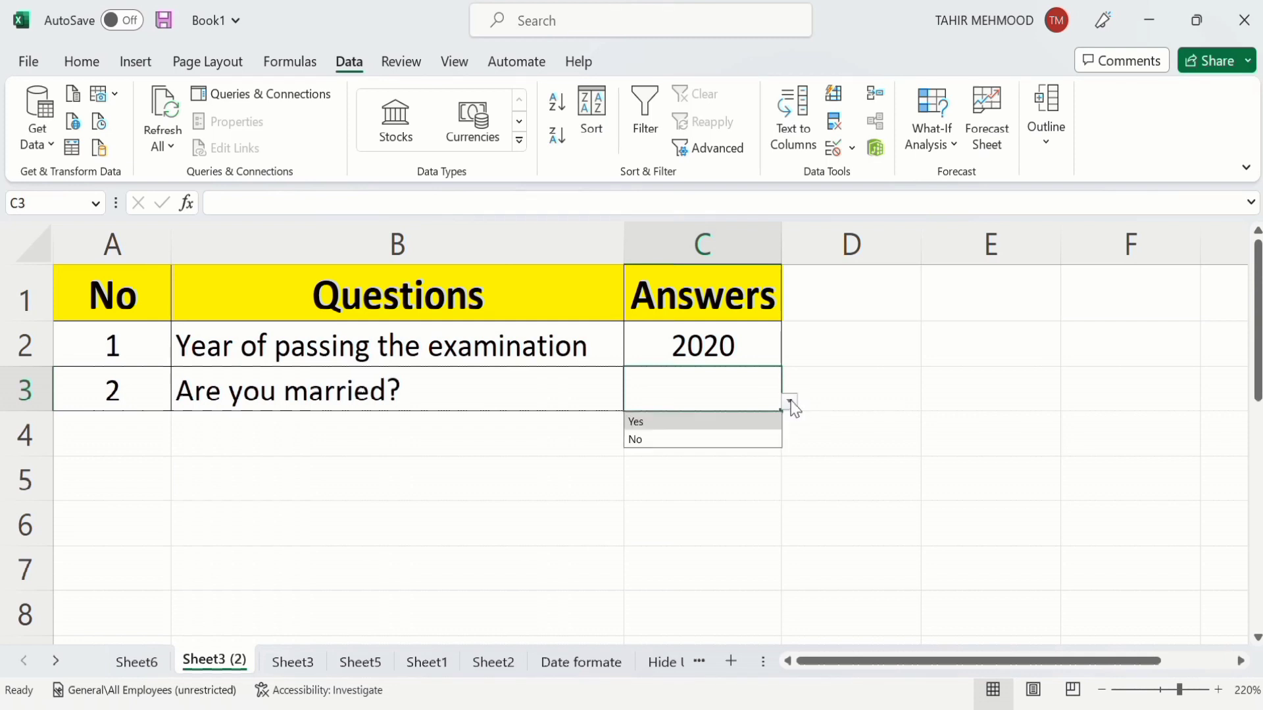
{"action": "left_click", "coordinate": [678, 430]}
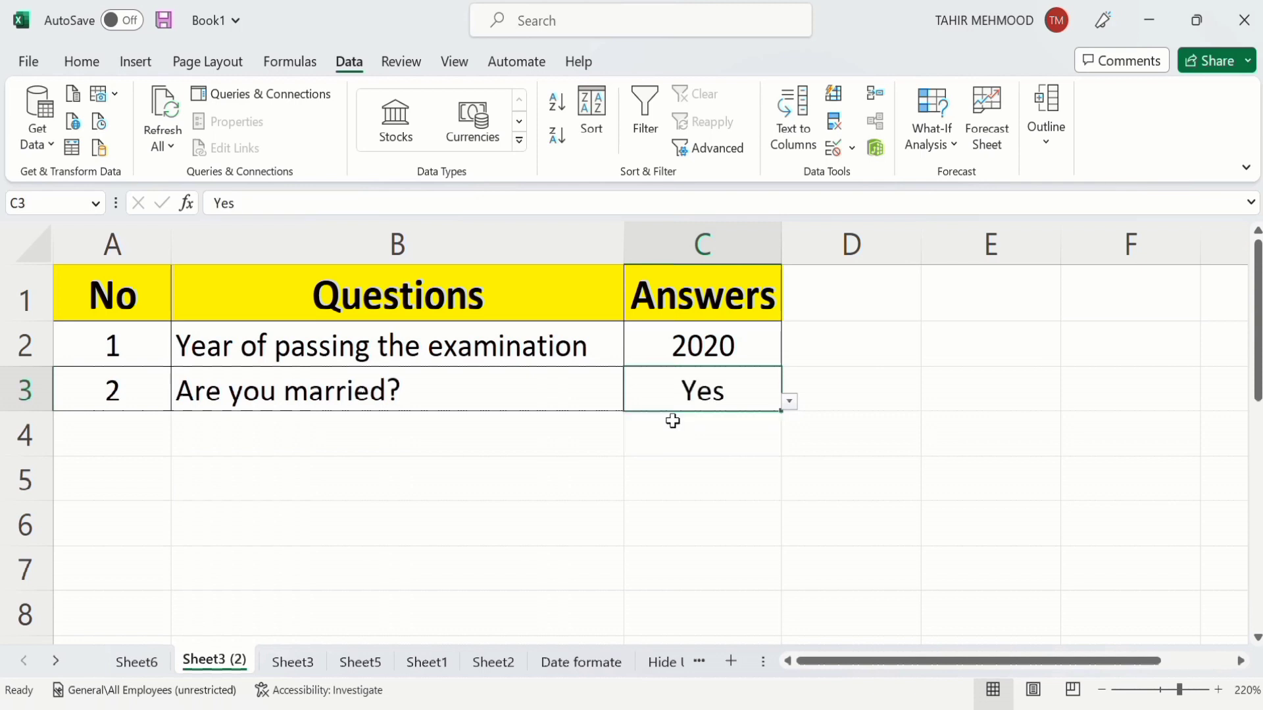
{"action": "left_click", "coordinate": [791, 403]}
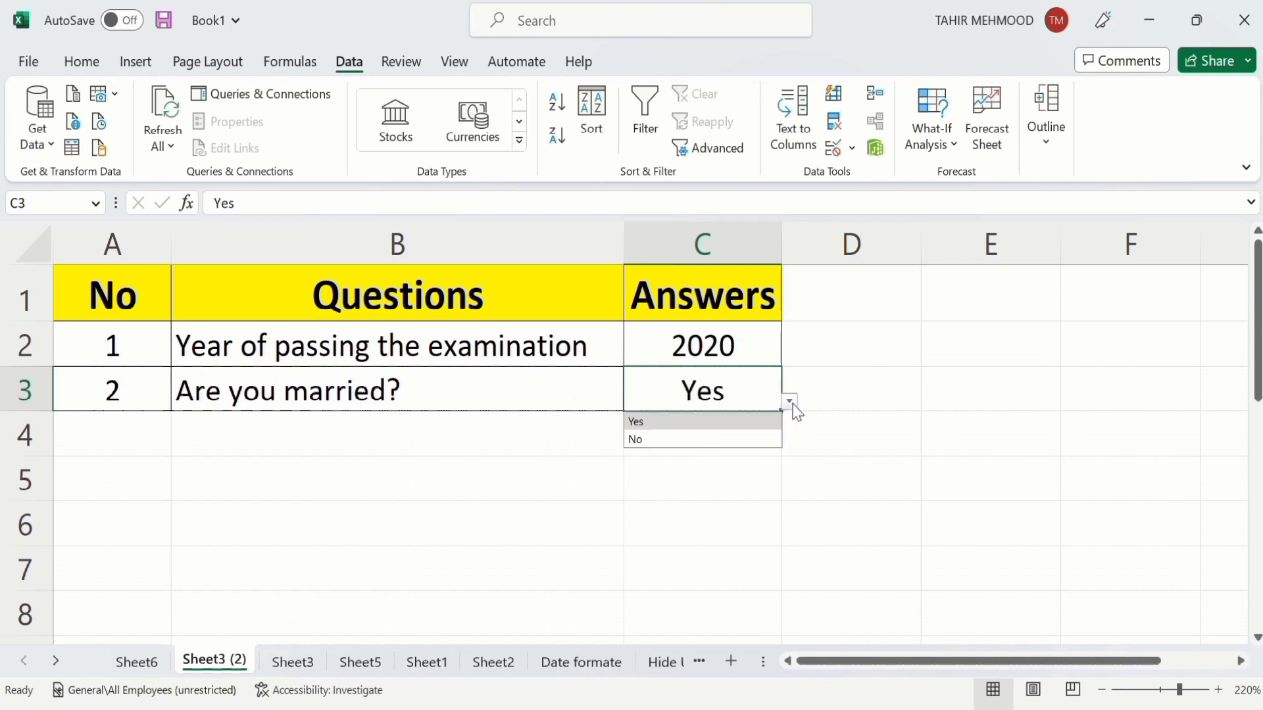
{"action": "left_click", "coordinate": [716, 438]}
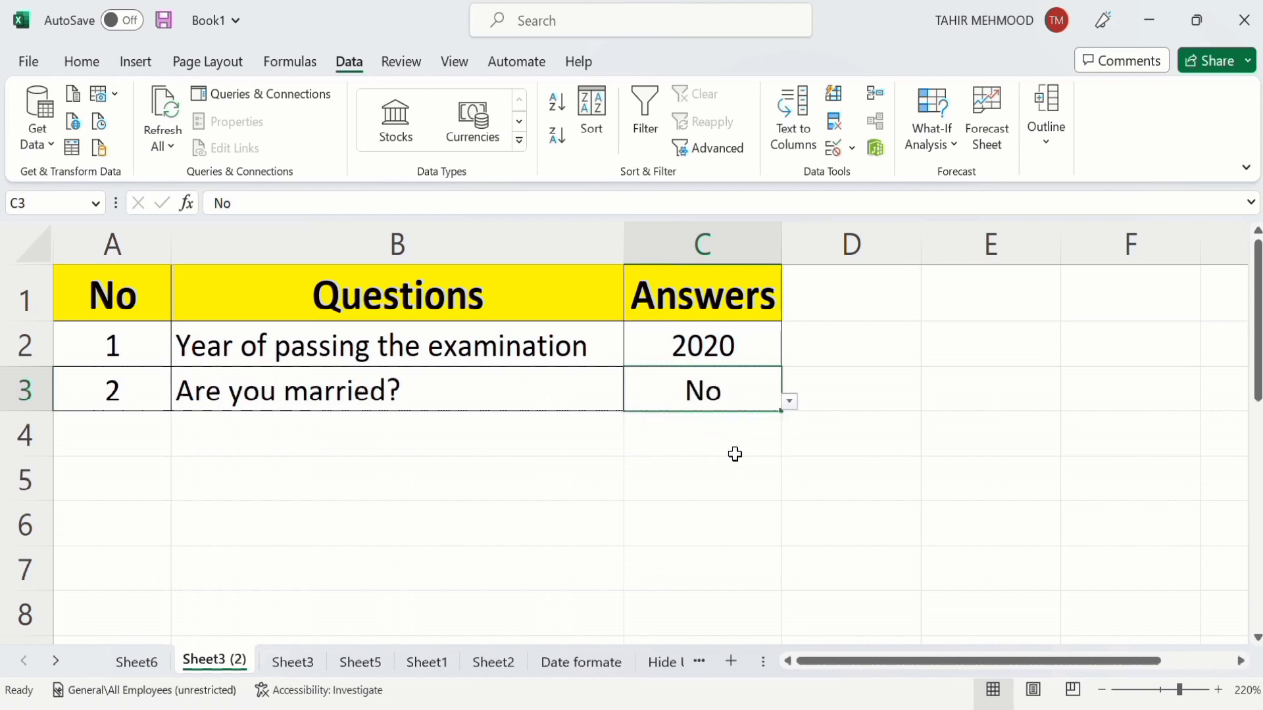
{"action": "left_click", "coordinate": [734, 453]}
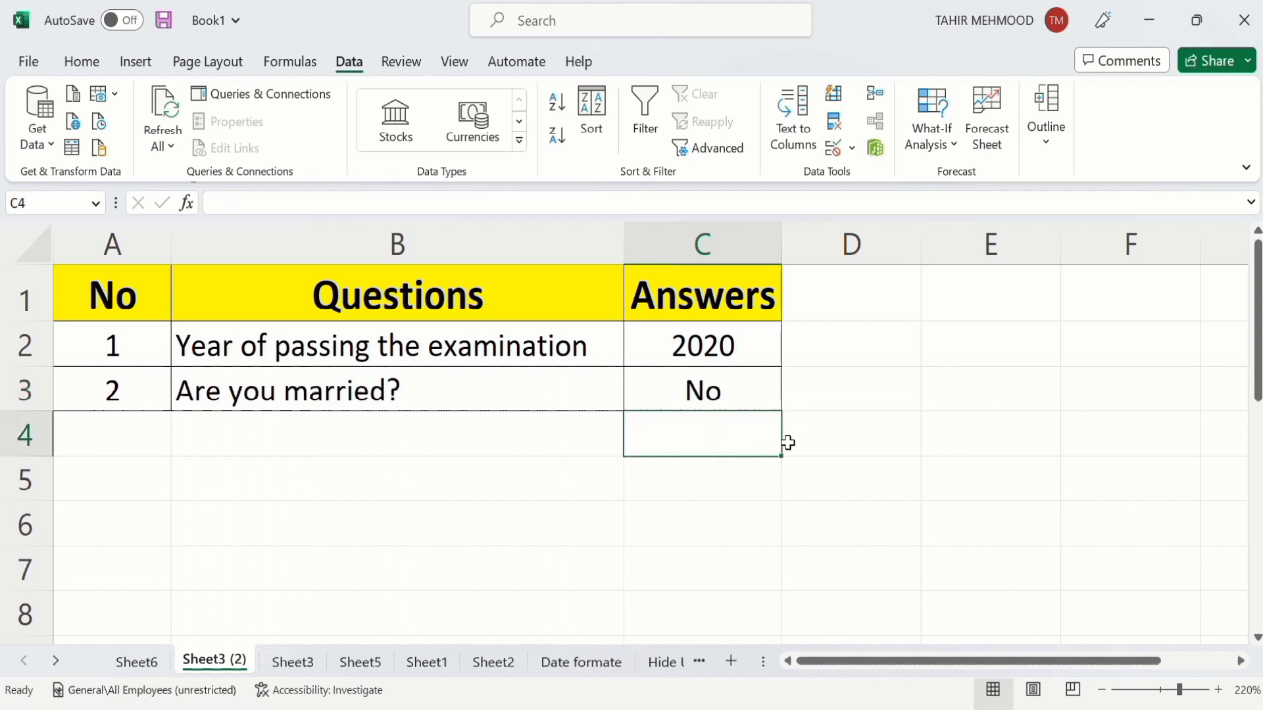